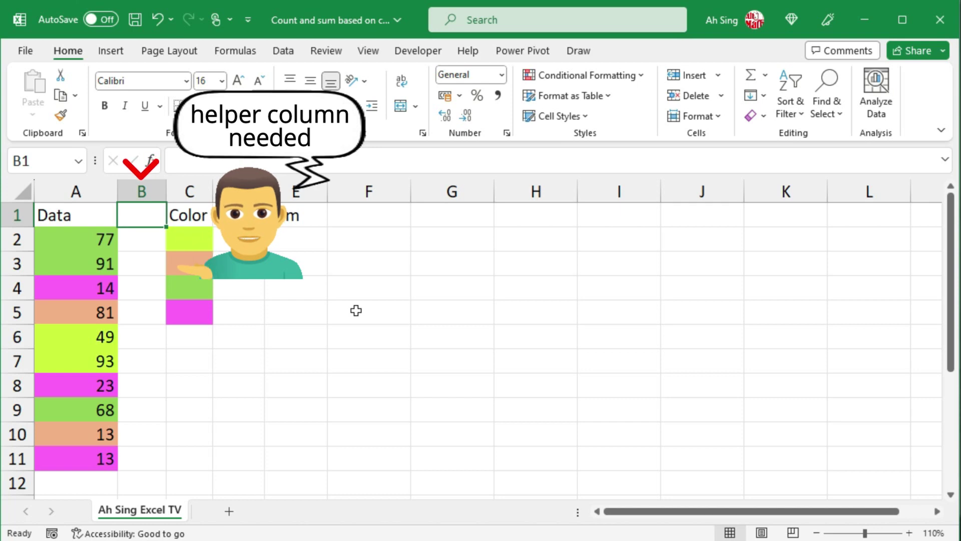
# - Head column B as 'Code' and start a new workbook-level name called CODE1
pyautogui.write('Code')
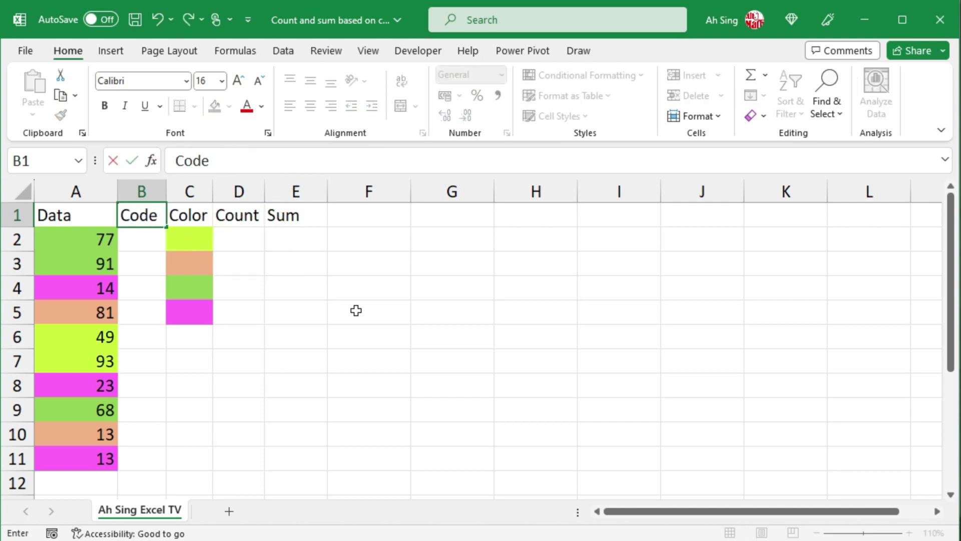
pyautogui.click(142, 240)
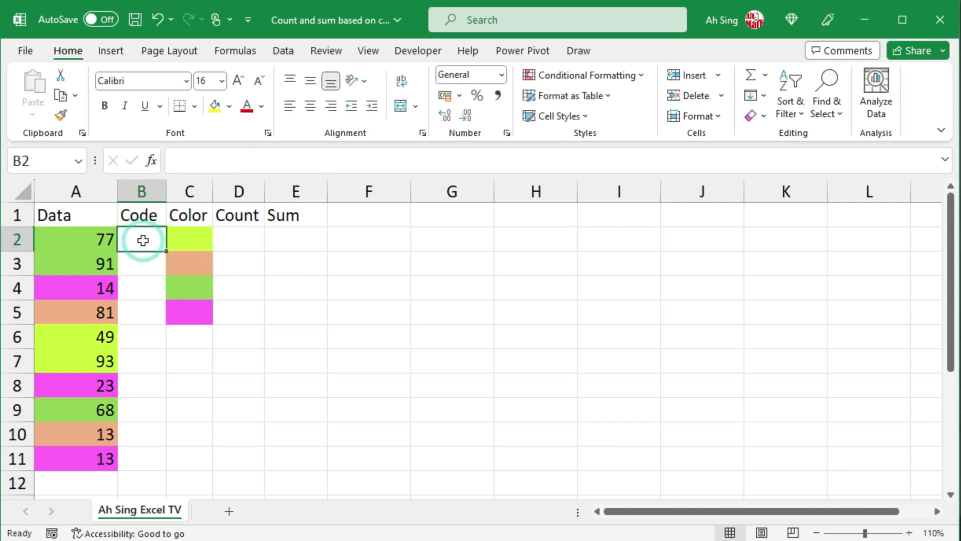
pyautogui.click(241, 52)
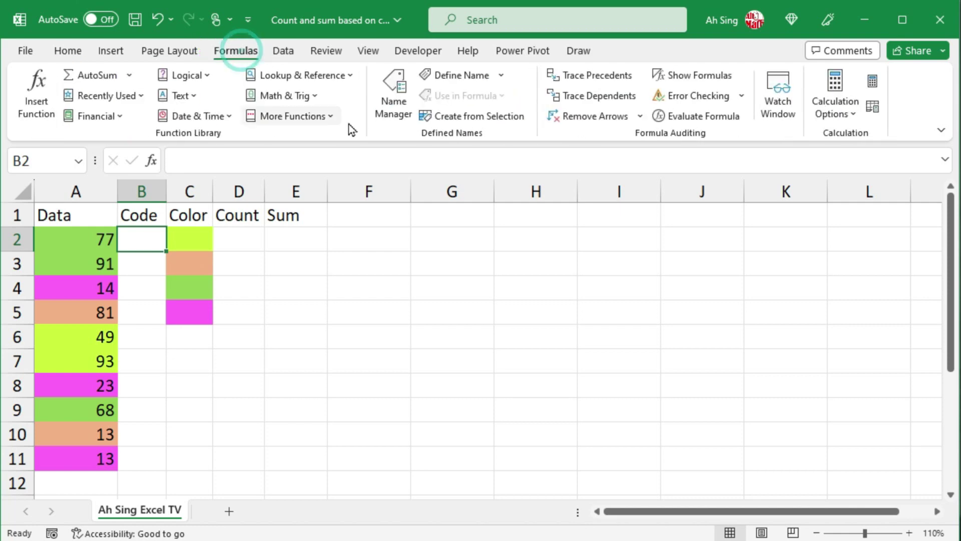
pyautogui.click(402, 108)
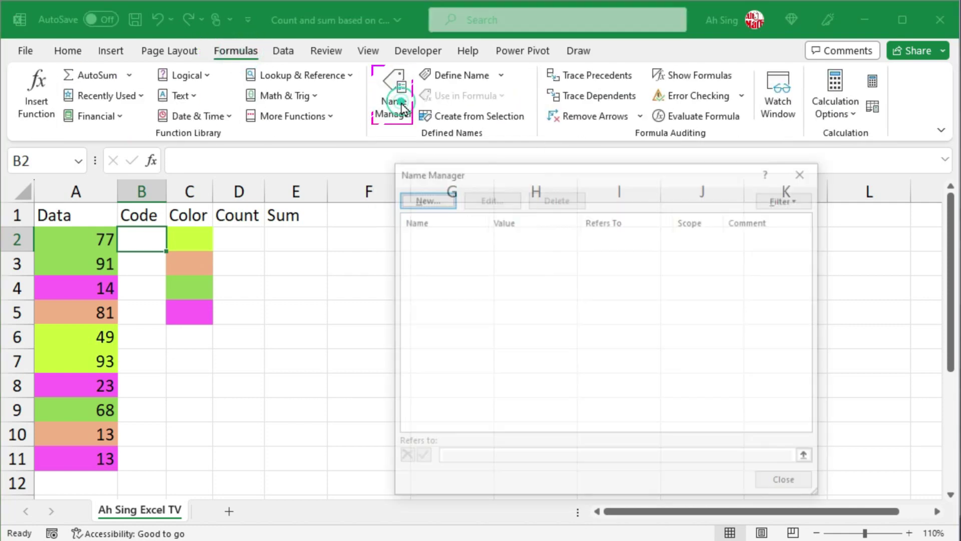
pyautogui.click(428, 200)
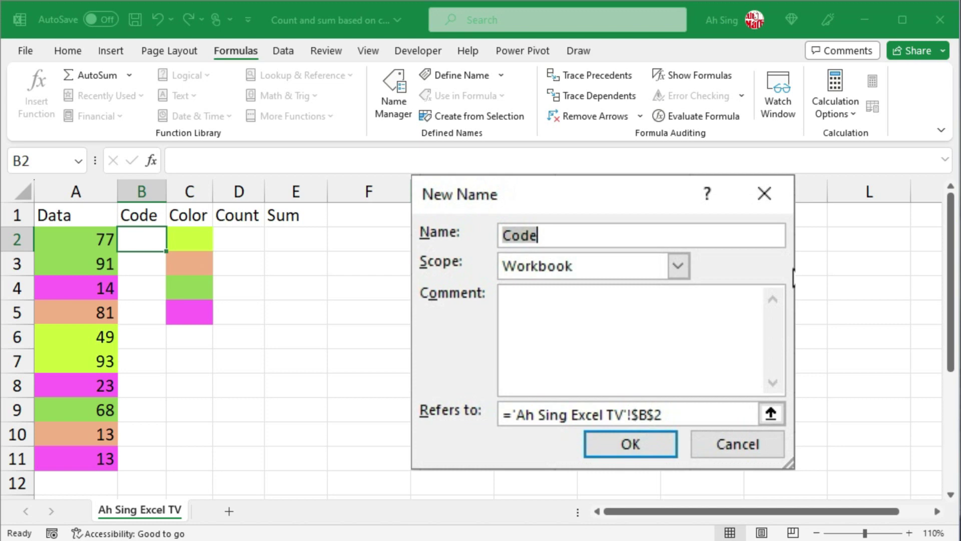
pyautogui.write('CODE')
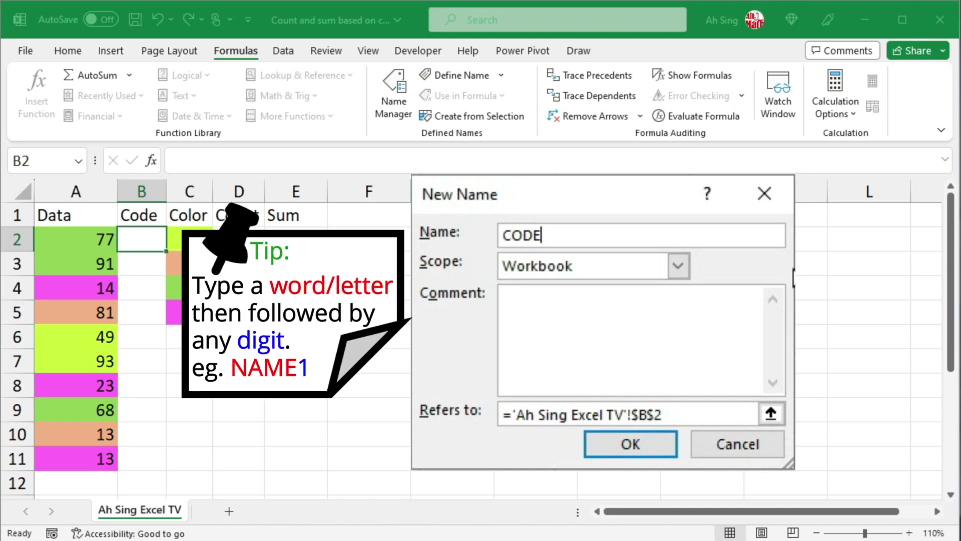
pyautogui.write('1')
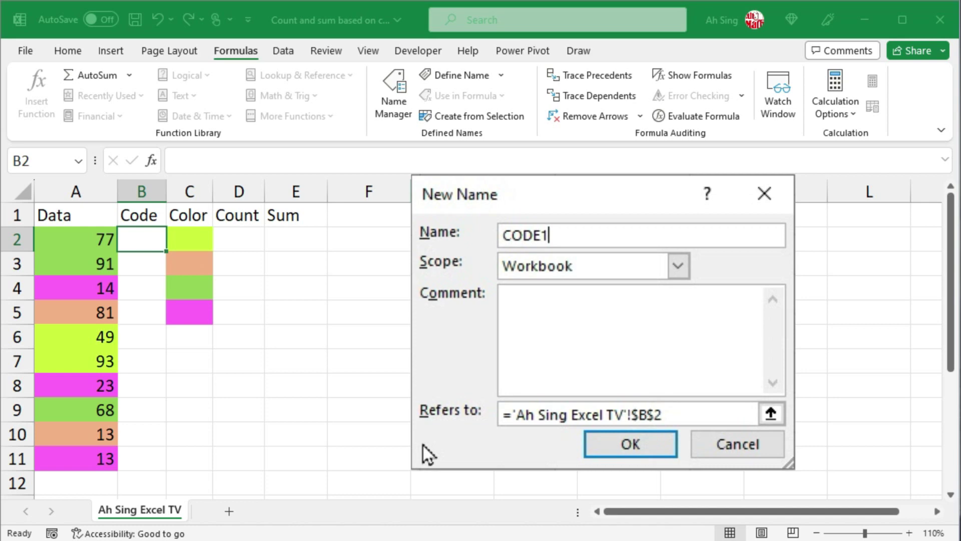
# - Define CODE1 as =GET.CELL(63,A2), using a fully relative reference to column A, and save it
pyautogui.click(511, 414)
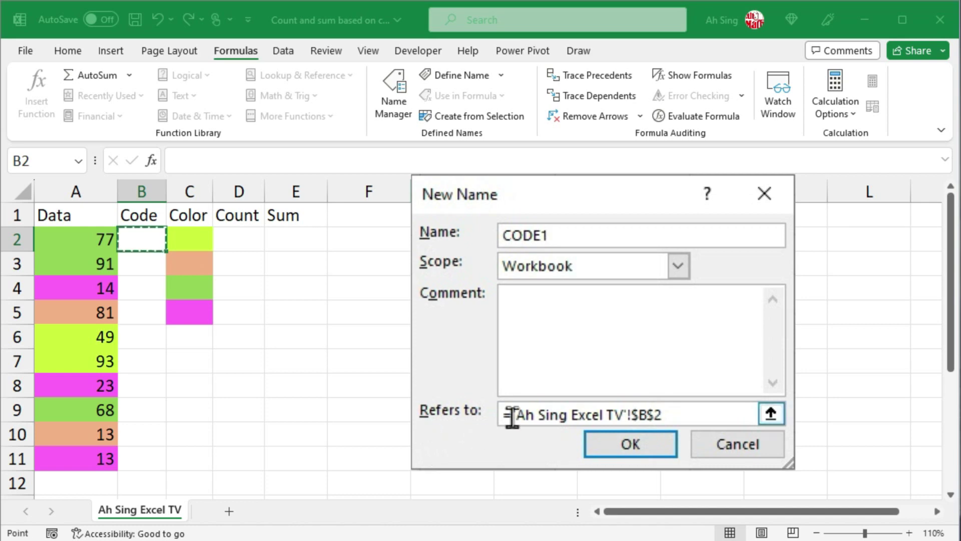
pyautogui.write('get.cell')
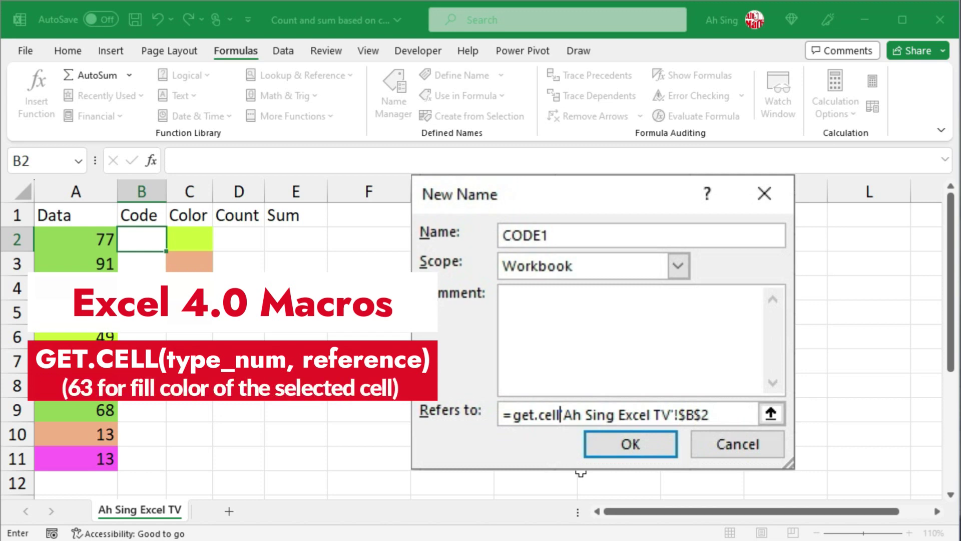
pyautogui.write('(63')
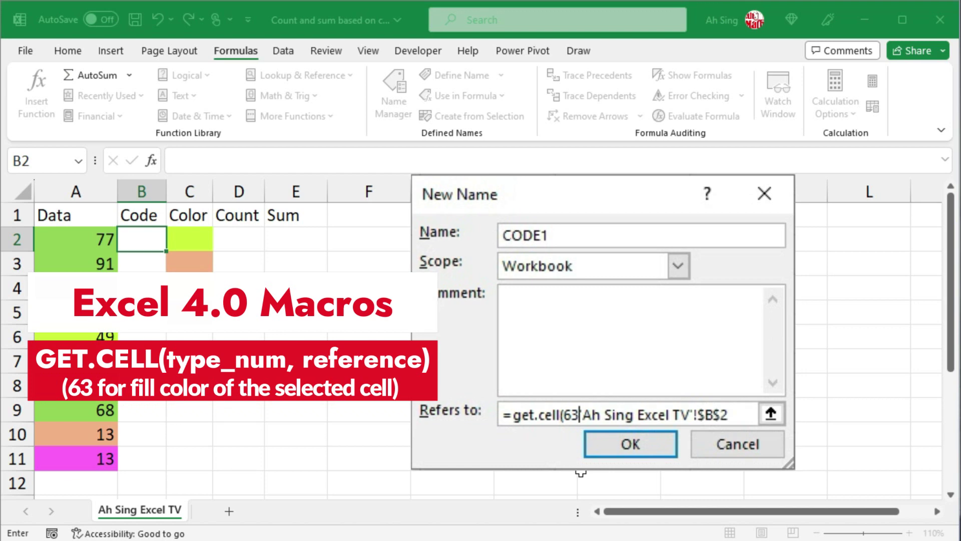
pyautogui.write(',')
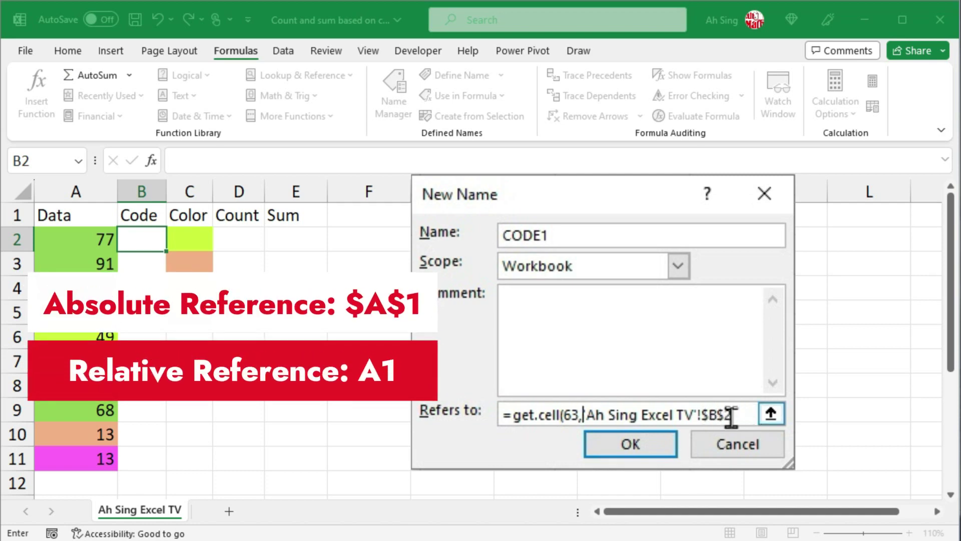
pyautogui.click(711, 415)
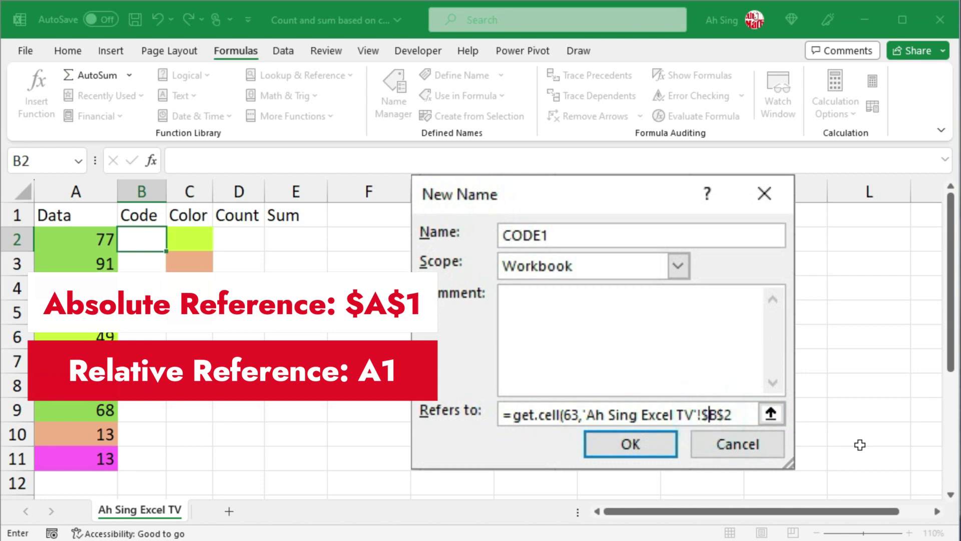
pyautogui.press('BackSpace')
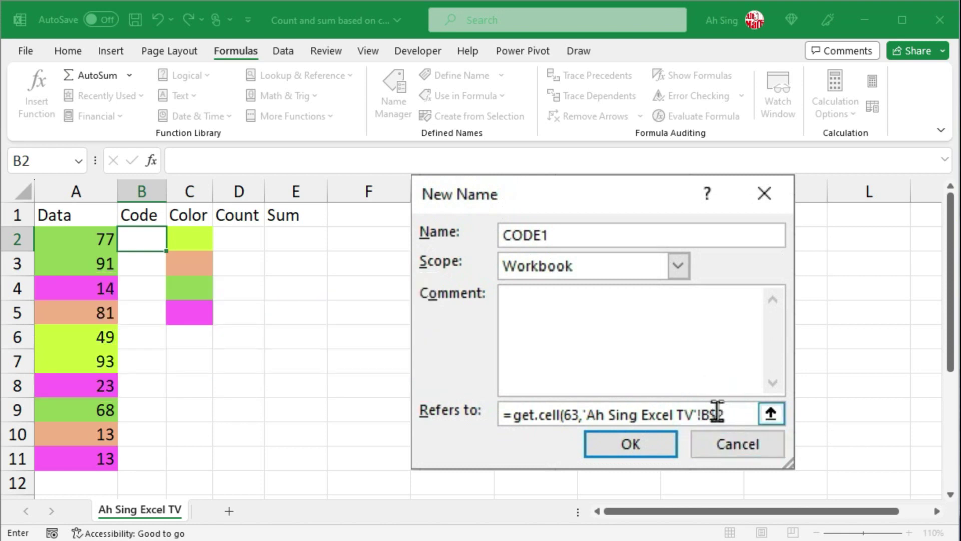
pyautogui.click(720, 414)
pyautogui.press('BackSpace')
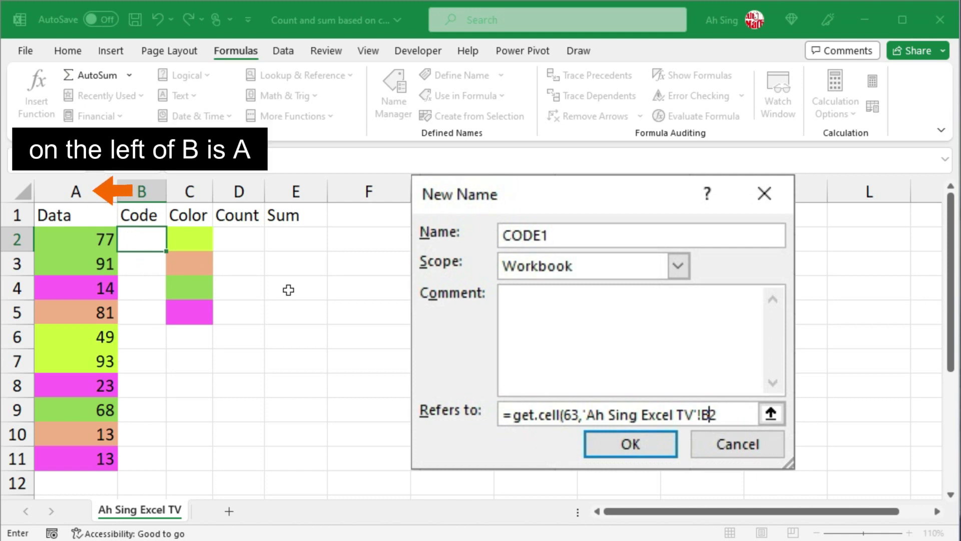
pyautogui.press('BackSpace')
pyautogui.write('A')
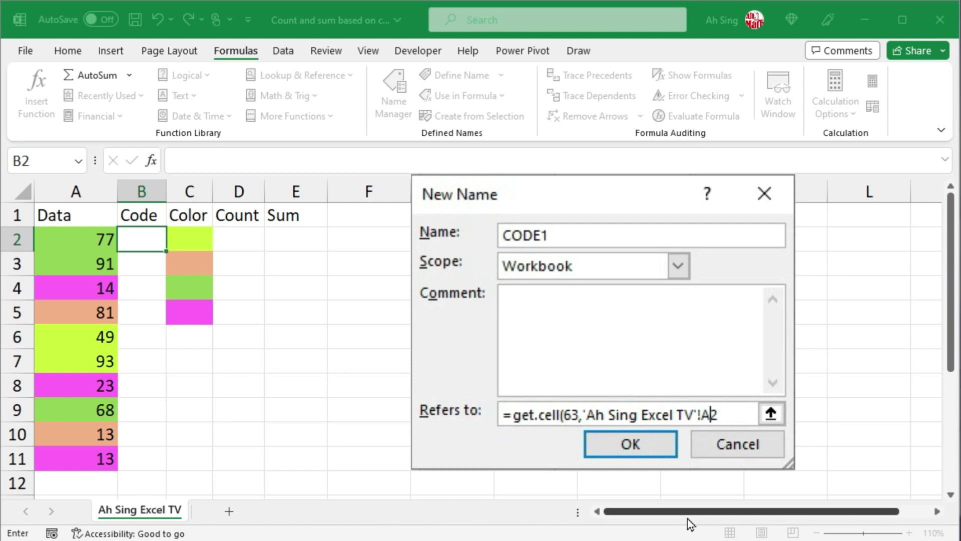
pyautogui.click(630, 444)
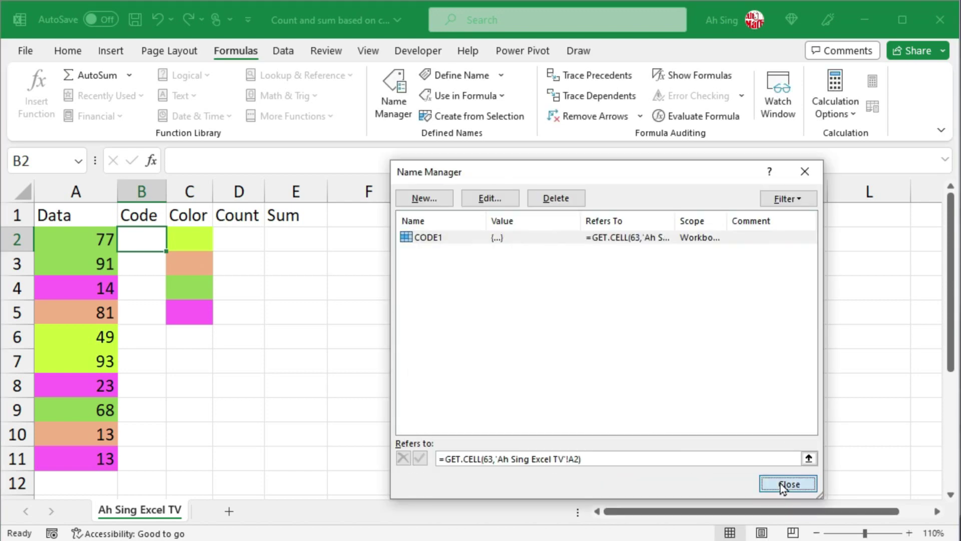
# - Enter =CODE1 in B2 and fill it down to B11, showing codes 43, 43, 38, 40, 6…
pyautogui.click(788, 484)
pyautogui.write('=code')
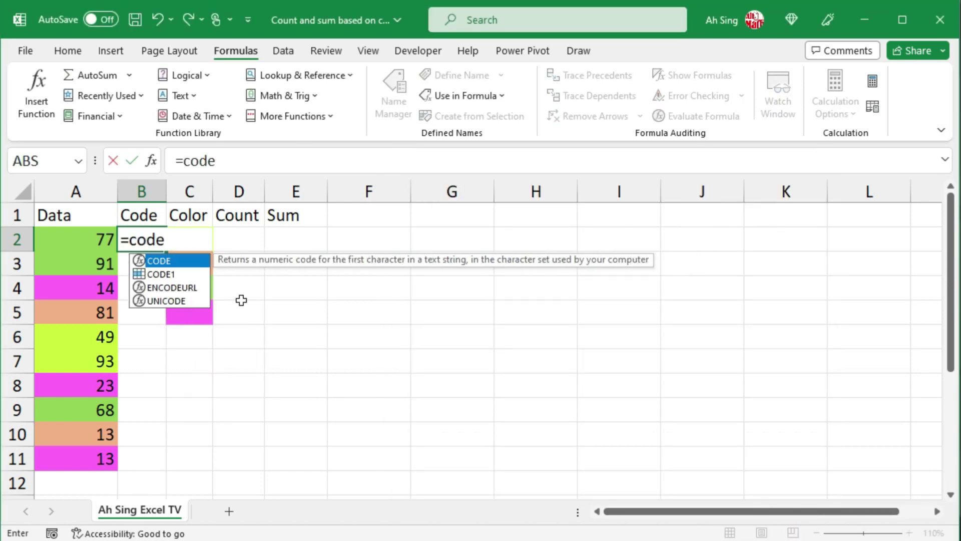
pyautogui.press('Down')
pyautogui.press('Tab')
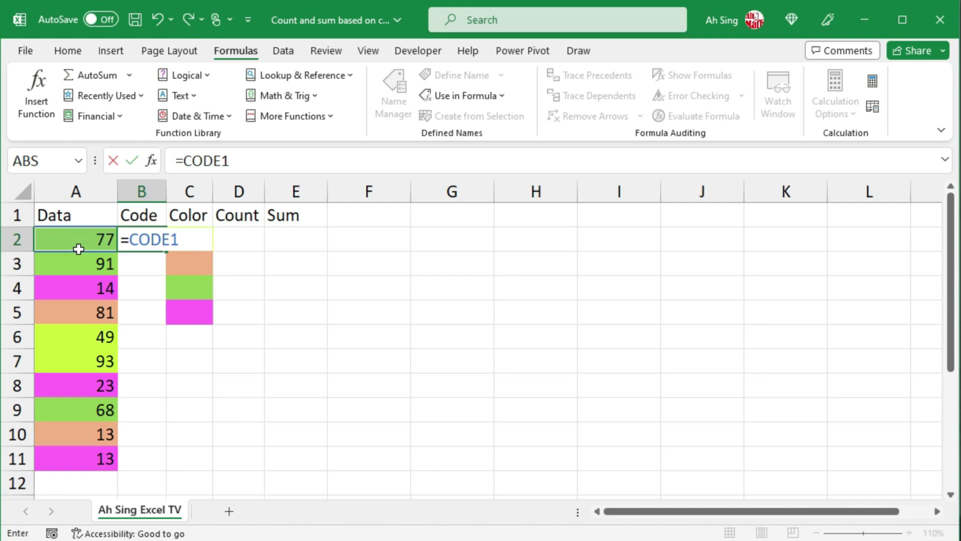
pyautogui.press('Return')
pyautogui.click(140, 237)
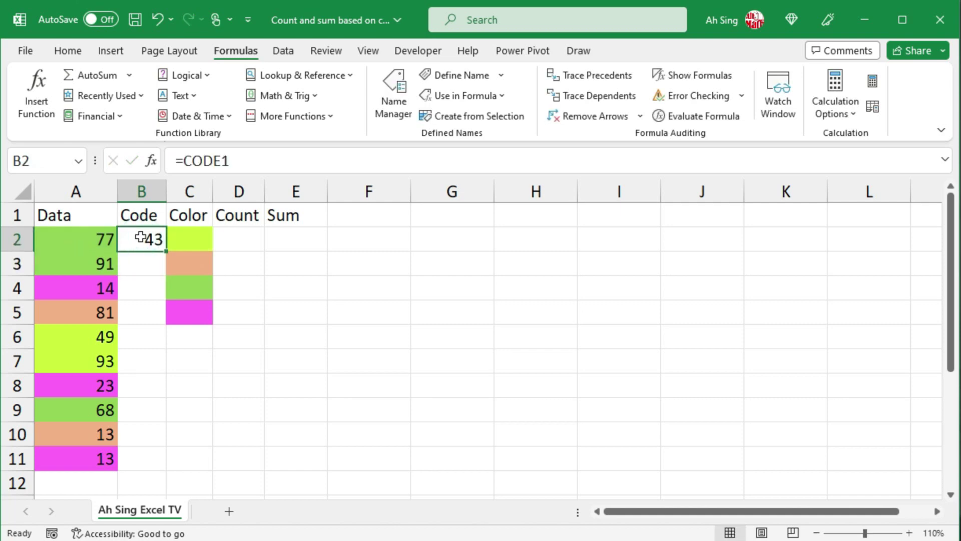
pyautogui.doubleClick(166, 250)
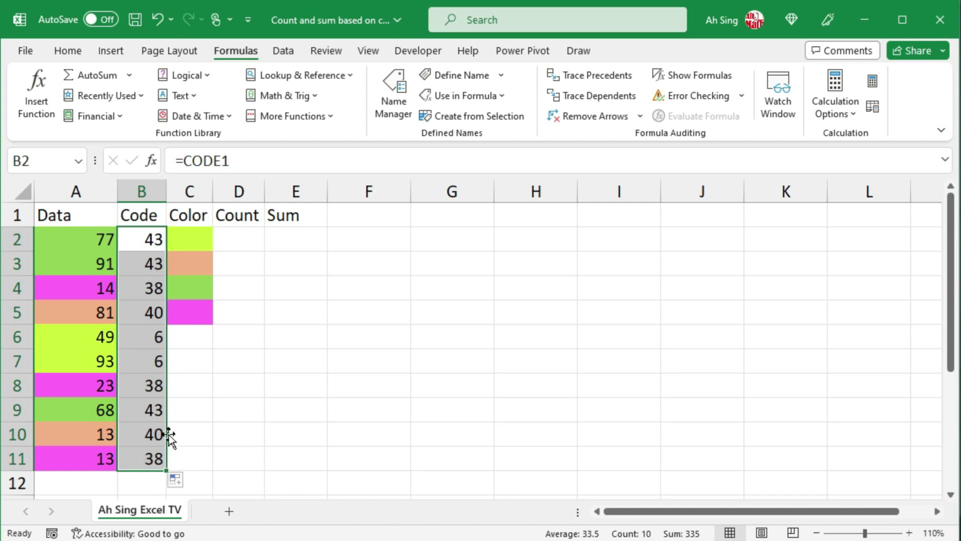
pyautogui.click(241, 239)
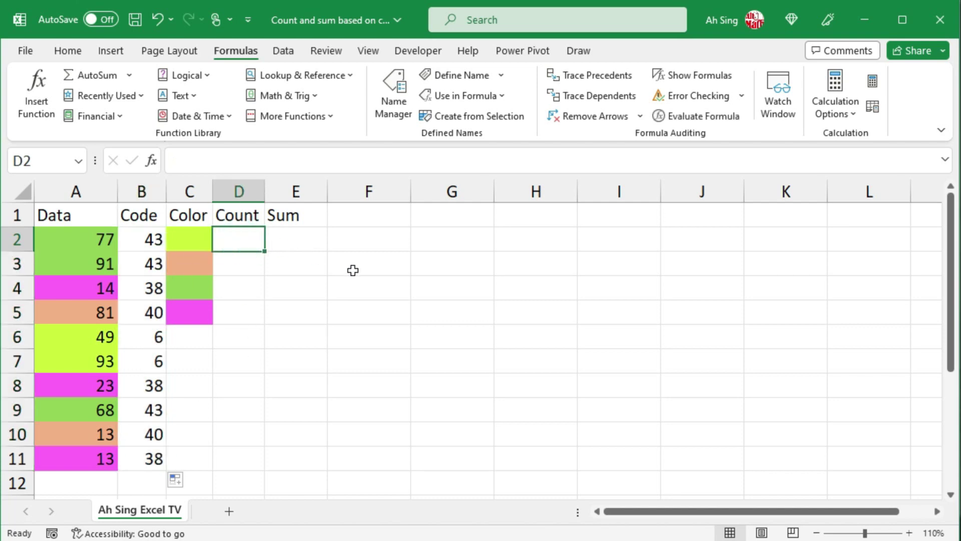
# - Enter =COUNTIF($B$2:$B$11,CODE1) in D2
pyautogui.write('=coun')
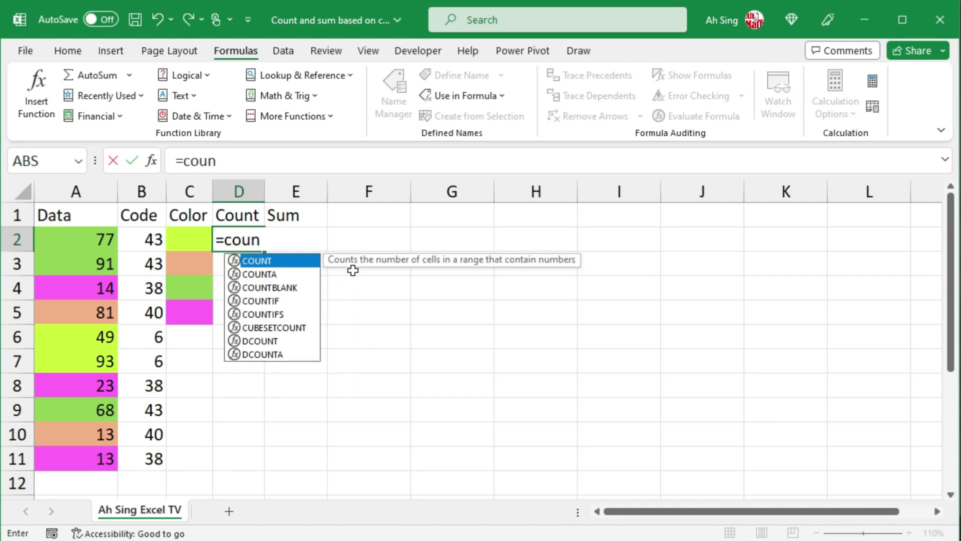
pyautogui.write('tif')
pyautogui.press('Tab')
pyautogui.click(137, 242)
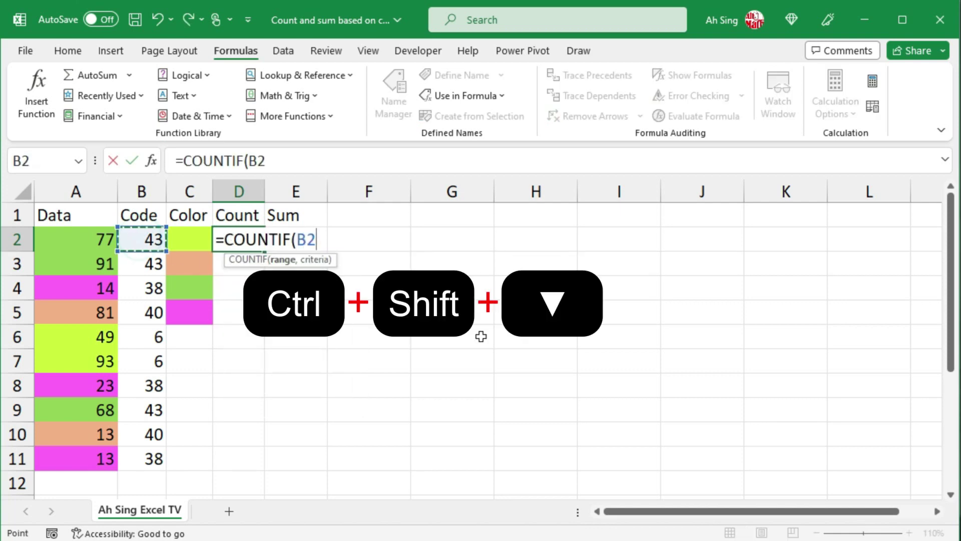
pyautogui.hotkey('ctrl', 'shift', 'Down')
pyautogui.press('F4')
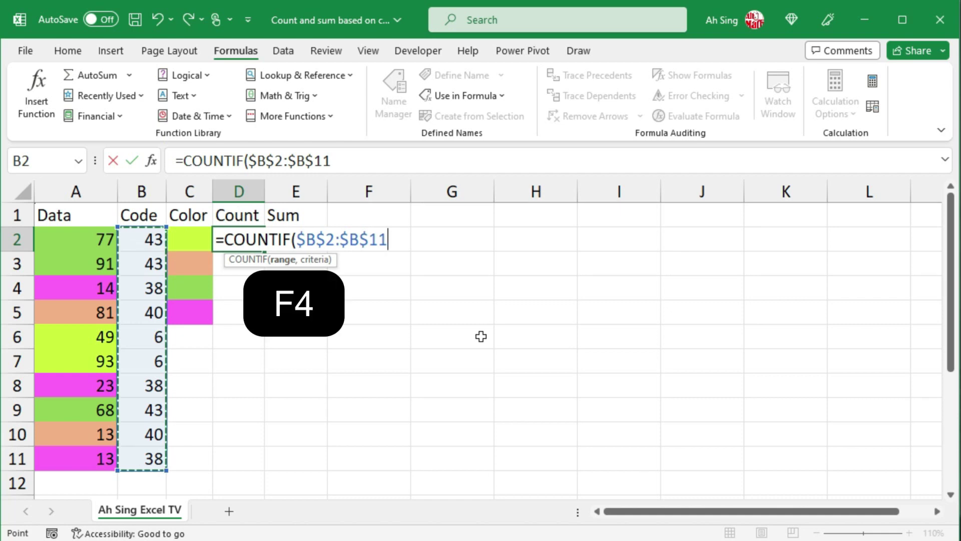
pyautogui.write(',')
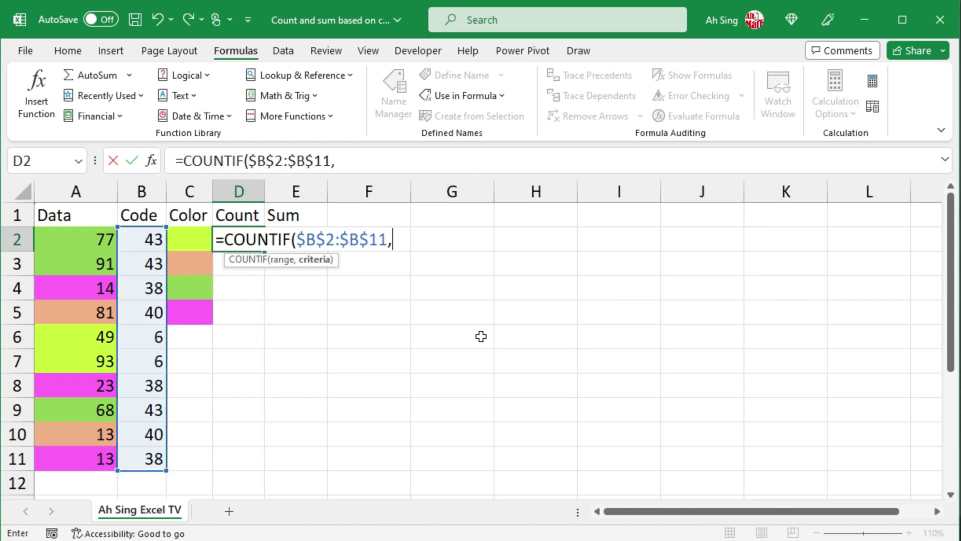
pyautogui.write('co')
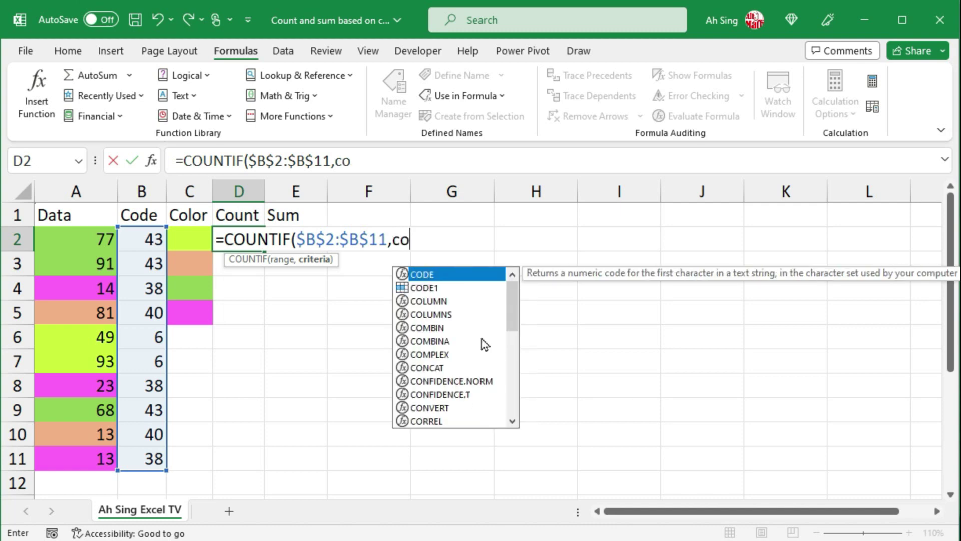
pyautogui.press('Down')
pyautogui.press('Tab')
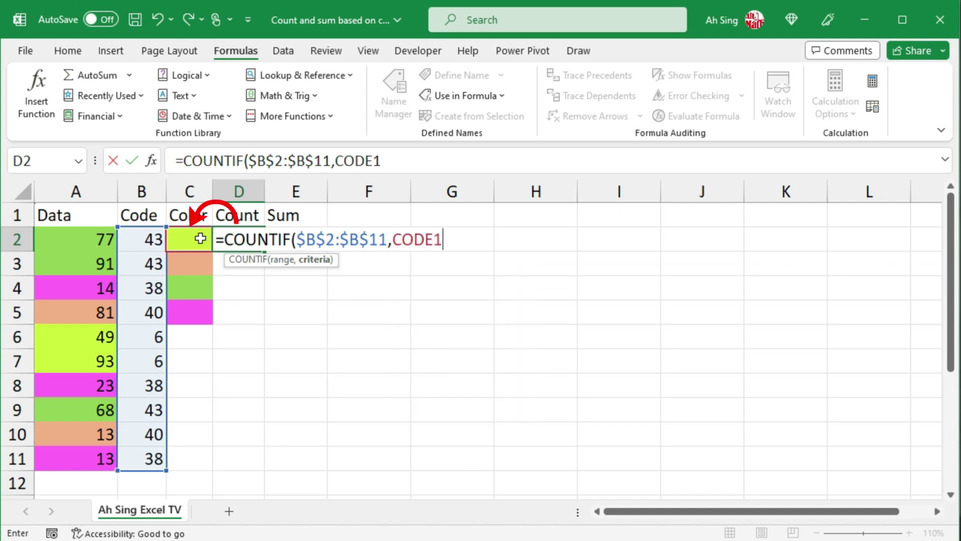
pyautogui.press('Return')
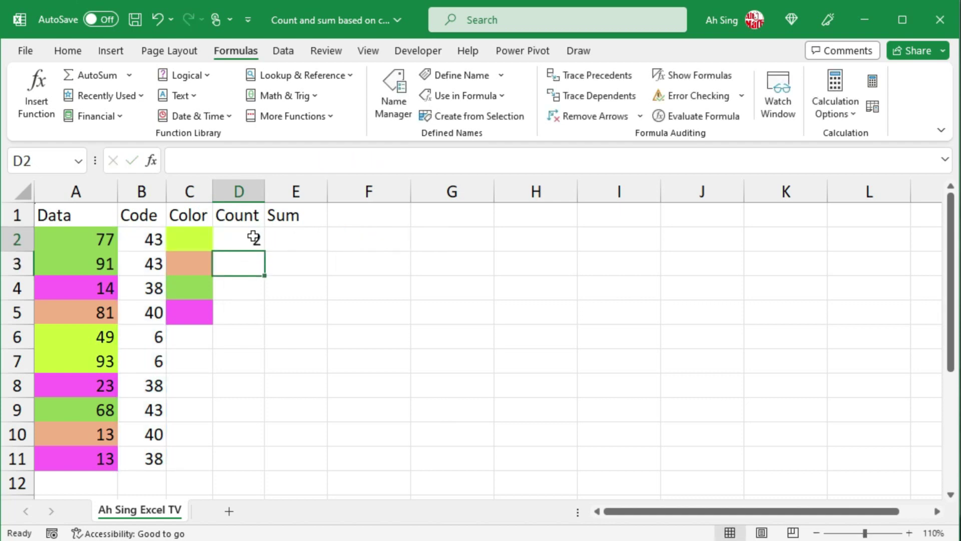
# - Copy the COUNTIF down column D and clear the extra results in D6:D11
pyautogui.click(252, 237)
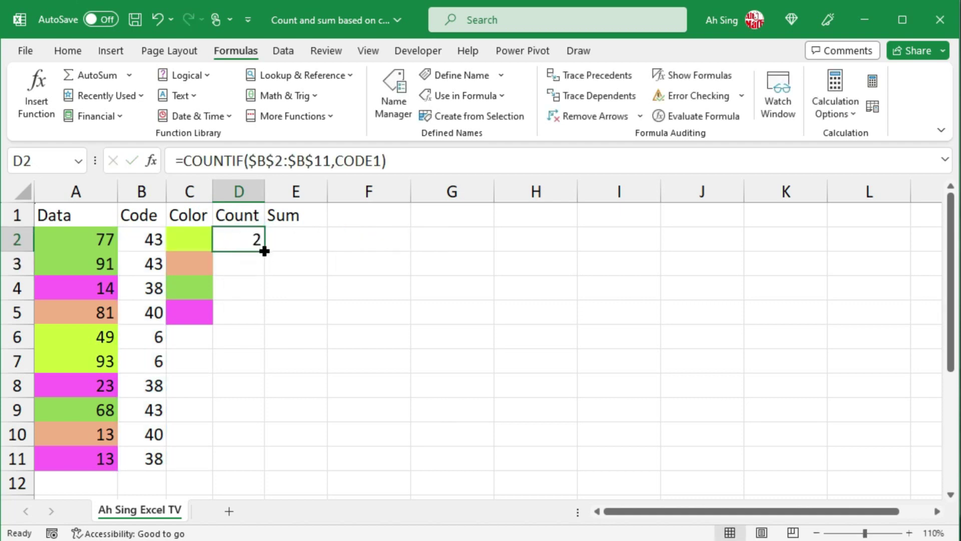
pyautogui.doubleClick(264, 252)
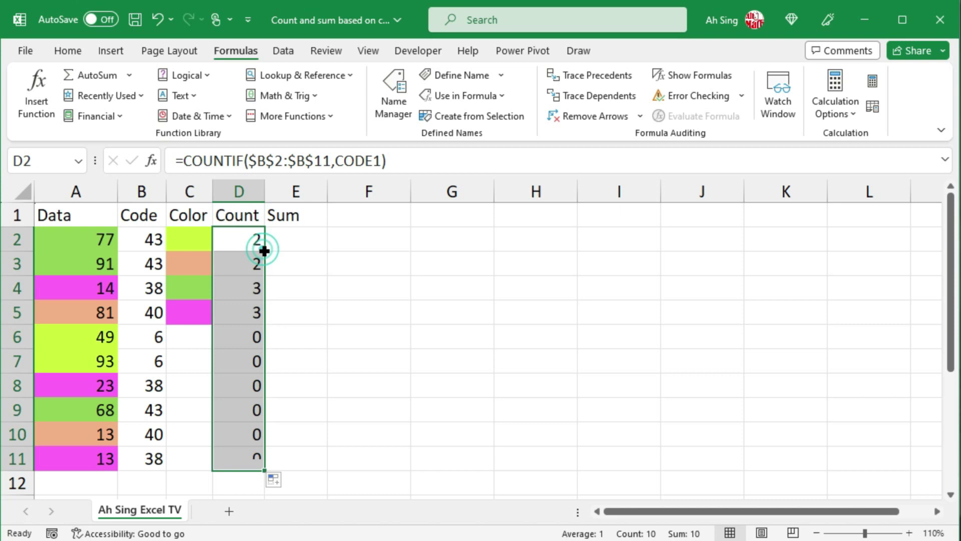
pyautogui.moveTo(240, 336); pyautogui.dragTo(253, 459)
pyautogui.press('Delete')
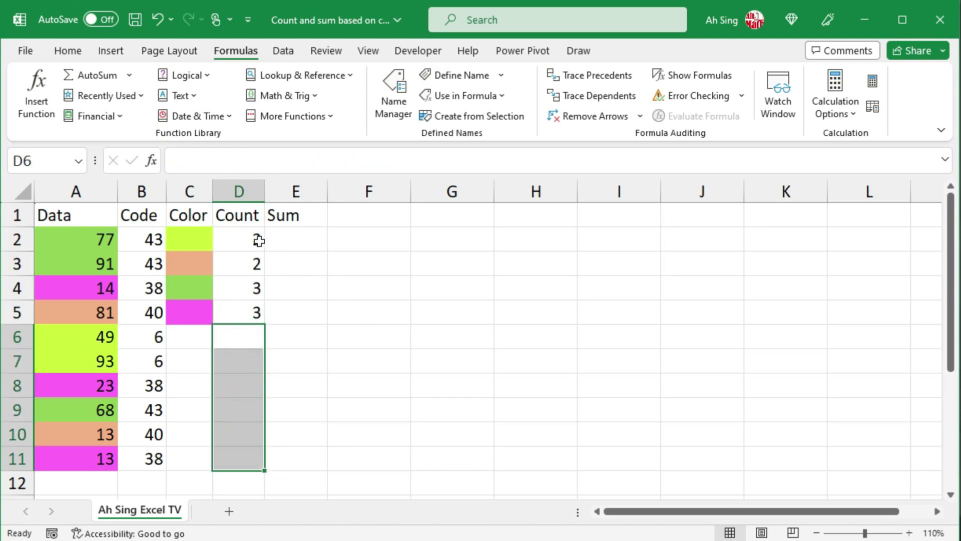
pyautogui.click(290, 242)
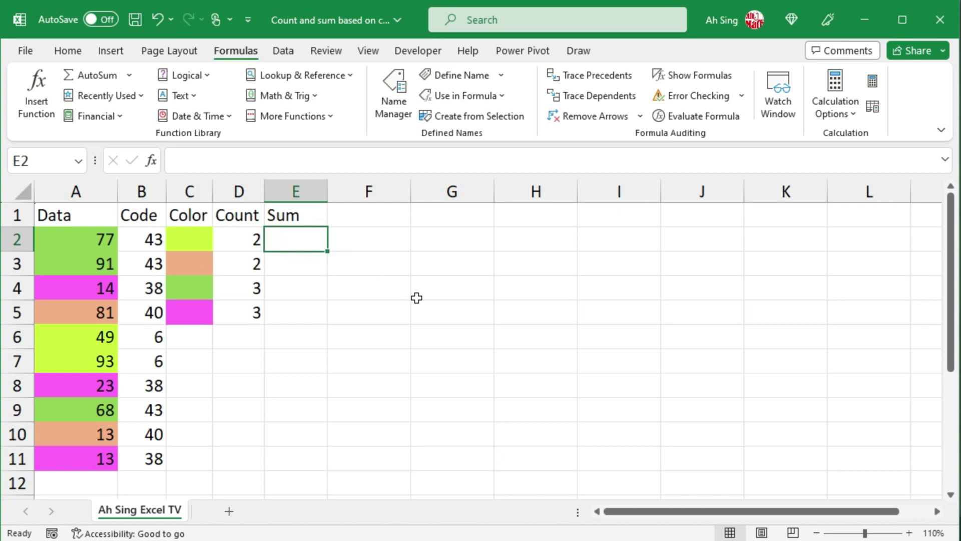
# - Start =SUMIF($B$2:$B$11, in E2, removing the CODE1 criterion again
pyautogui.write('=sumi')
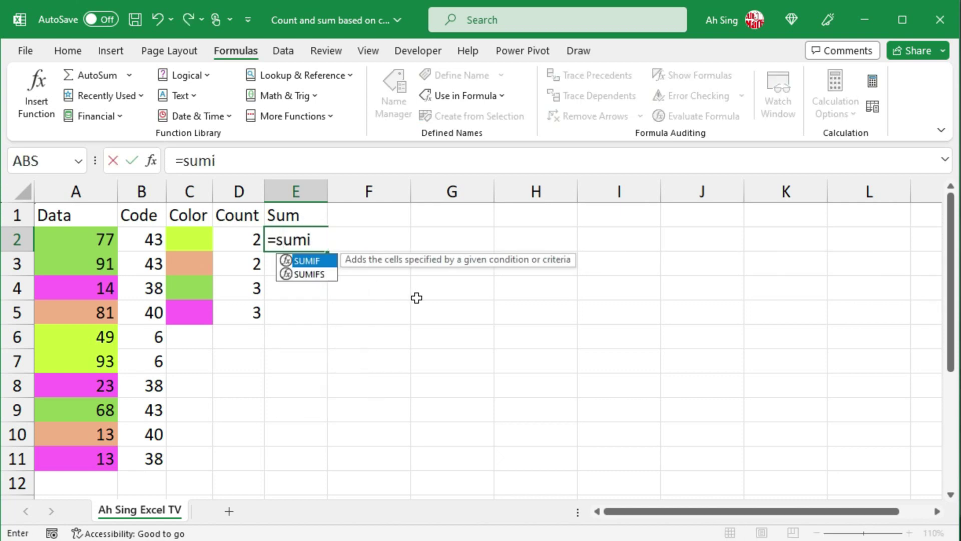
pyautogui.press('Tab')
pyautogui.moveTo(150, 238); pyautogui.dragTo(150, 458)
pyautogui.press('F4')
pyautogui.write(',')
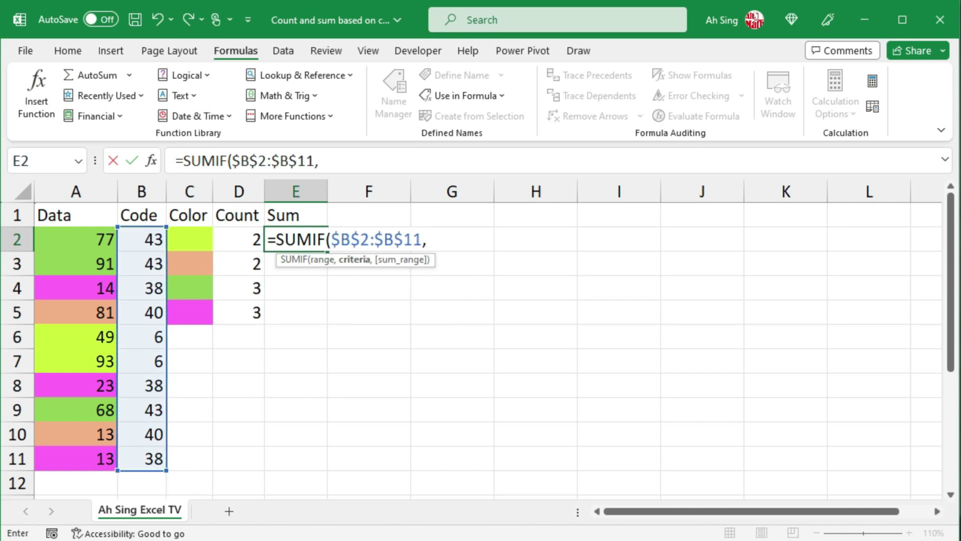
pyautogui.write('code')
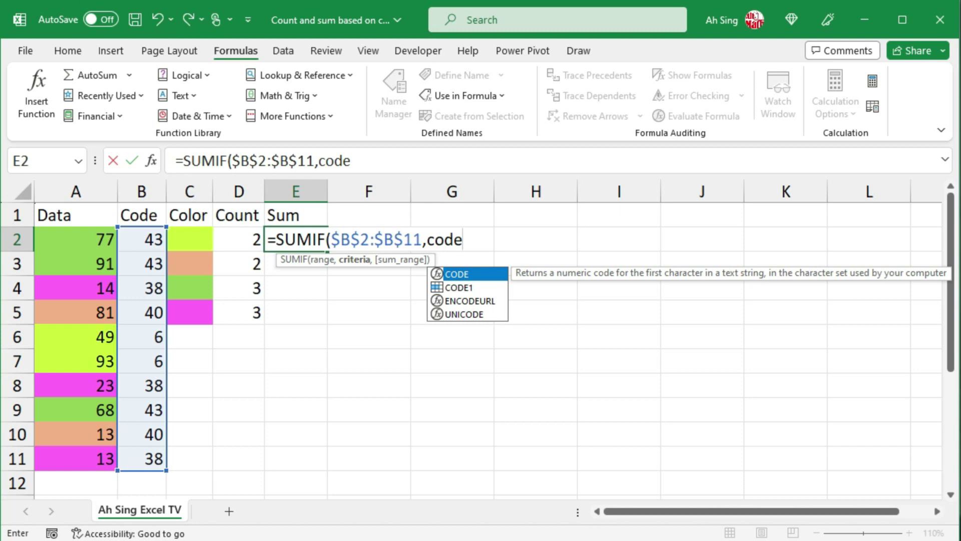
pyautogui.press('Down')
pyautogui.press('Tab')
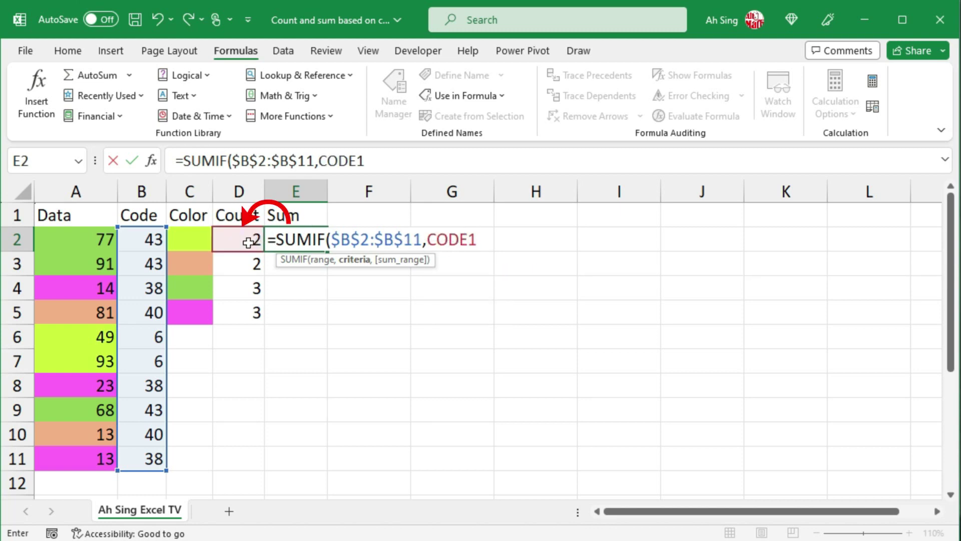
pyautogui.press('BackSpace')
pyautogui.press('BackSpace')
pyautogui.press('BackSpace')
pyautogui.press('BackSpace')
pyautogui.press('BackSpace')
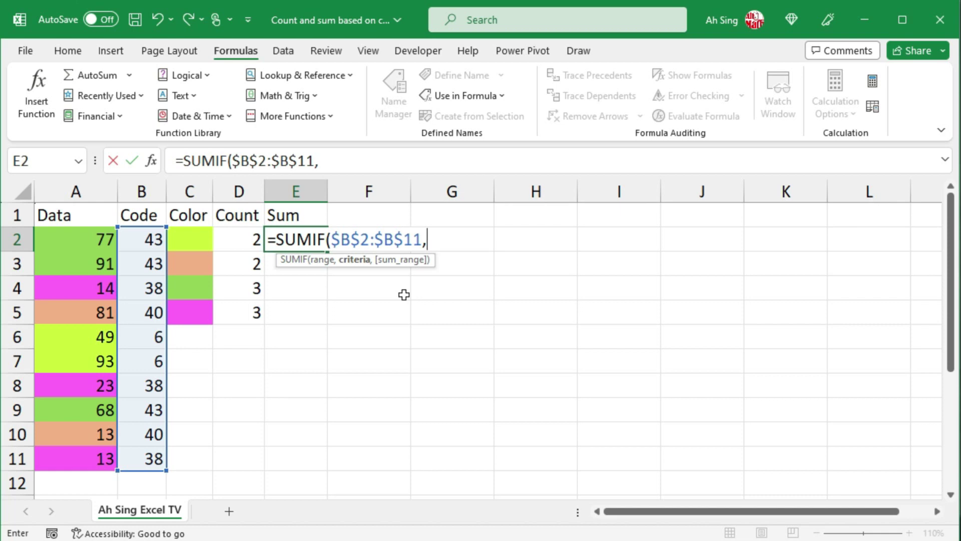
# - Cancel the unfinished E2 formula and start a new workbook name called CODE2
pyautogui.press('Escape')
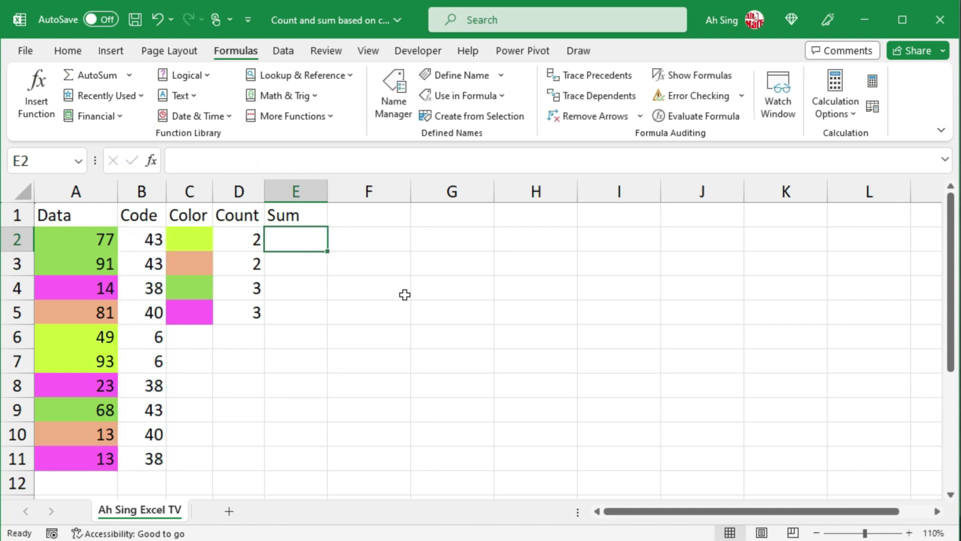
pyautogui.click(395, 105)
pyautogui.click(423, 196)
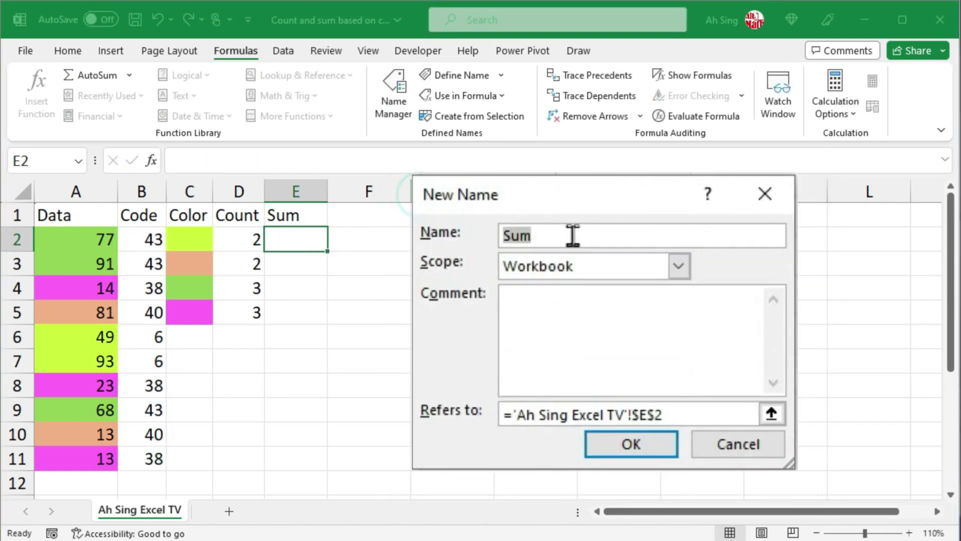
pyautogui.click(580, 242)
pyautogui.write('CODE2')
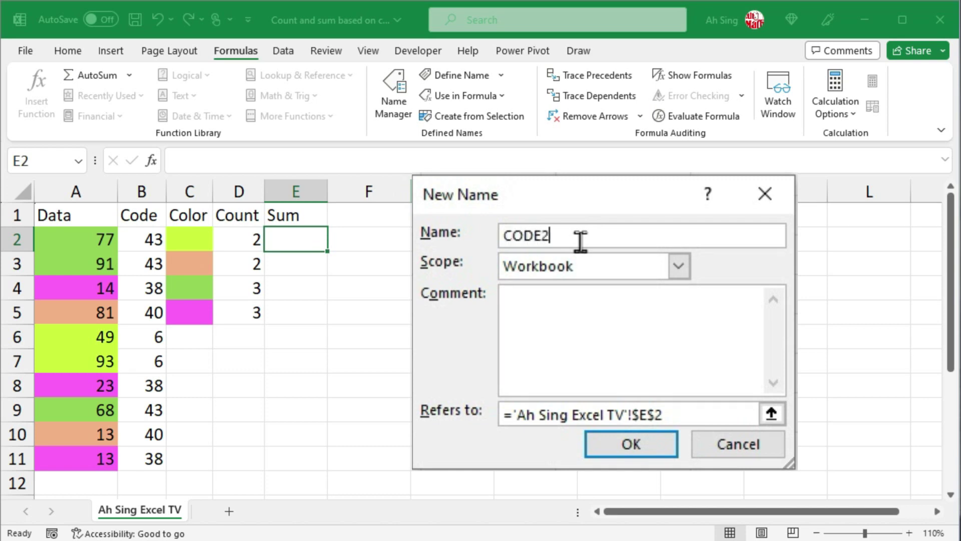
# - Make CODE2 refer to =get.cell(63,C2) with a relative reference, and save it
pyautogui.click(514, 413)
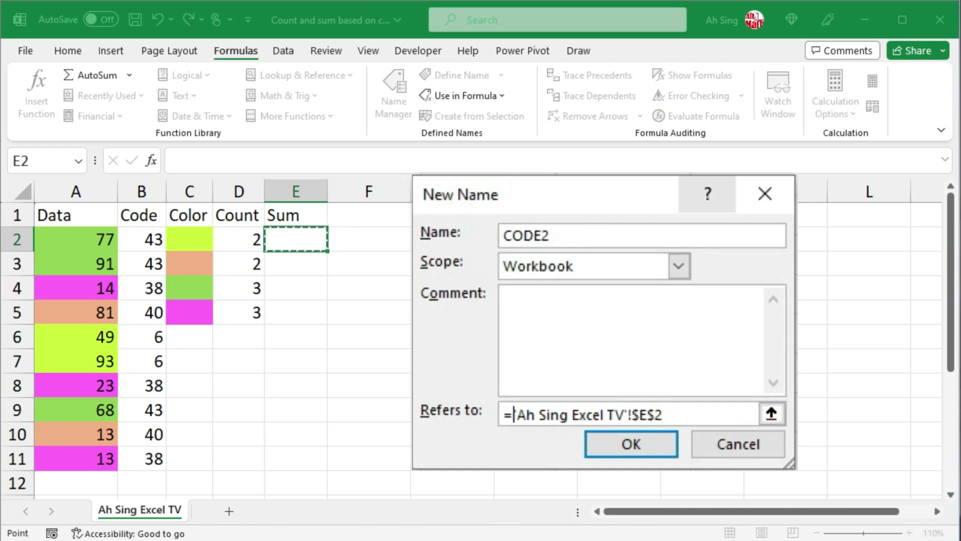
pyautogui.write('get.cell')
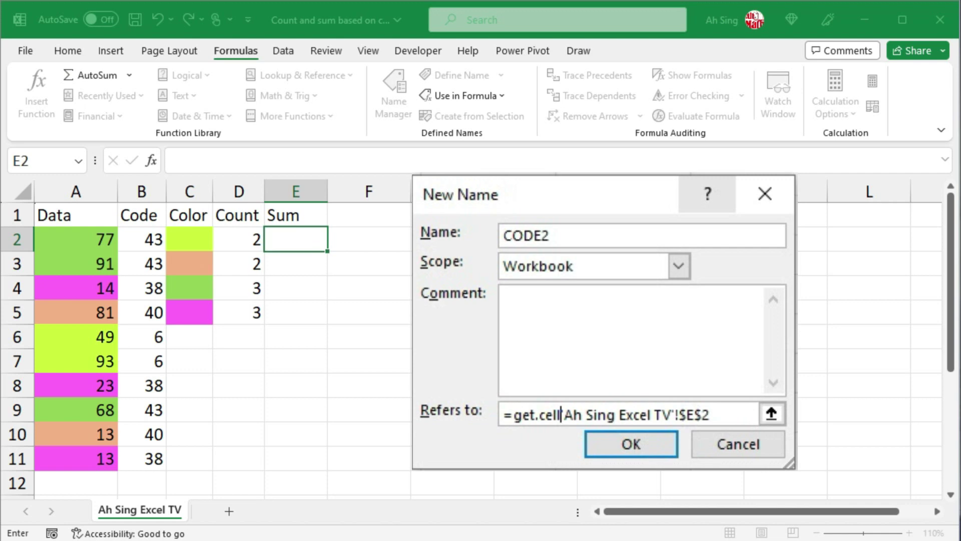
pyautogui.write('(')
pyautogui.write('63')
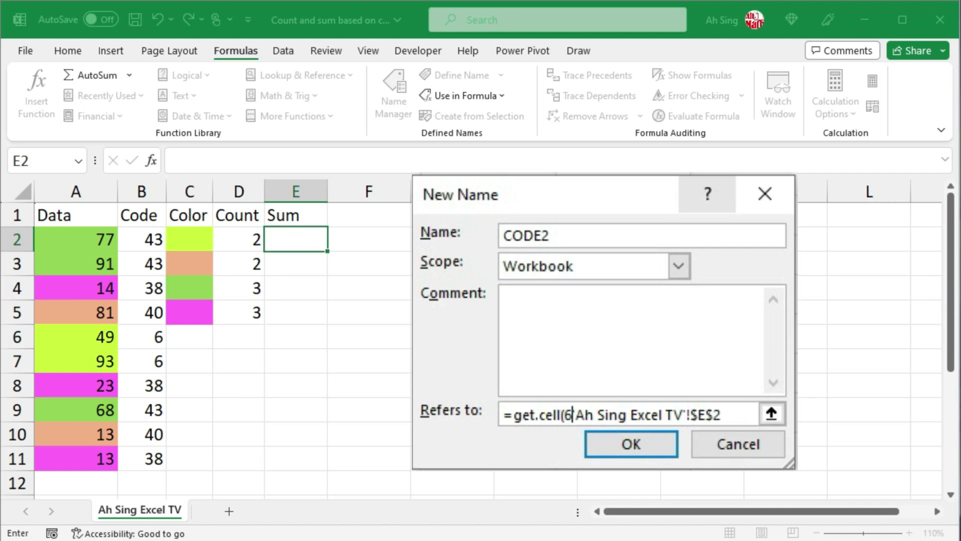
pyautogui.write(',')
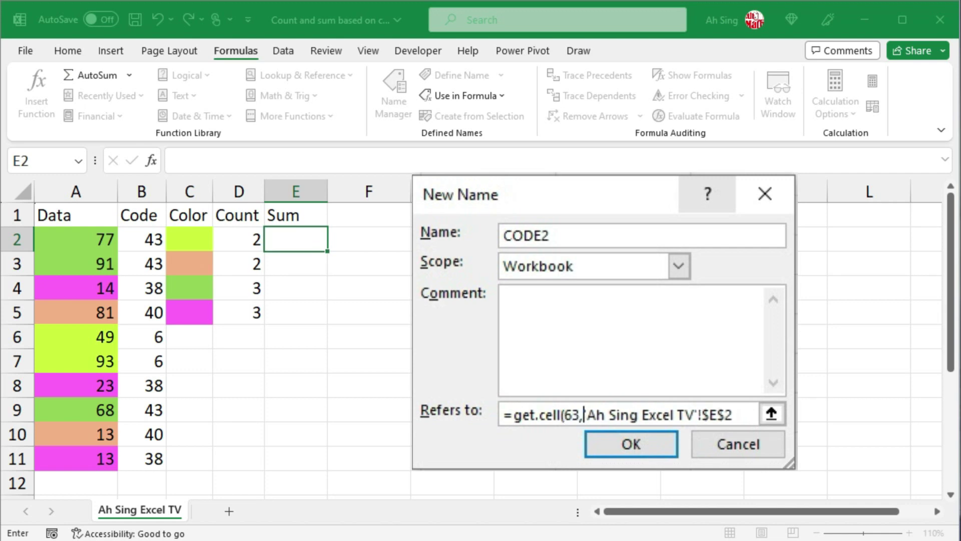
pyautogui.click(707, 415)
pyautogui.press('BackSpace')
pyautogui.press('Right')
pyautogui.press('Delete')
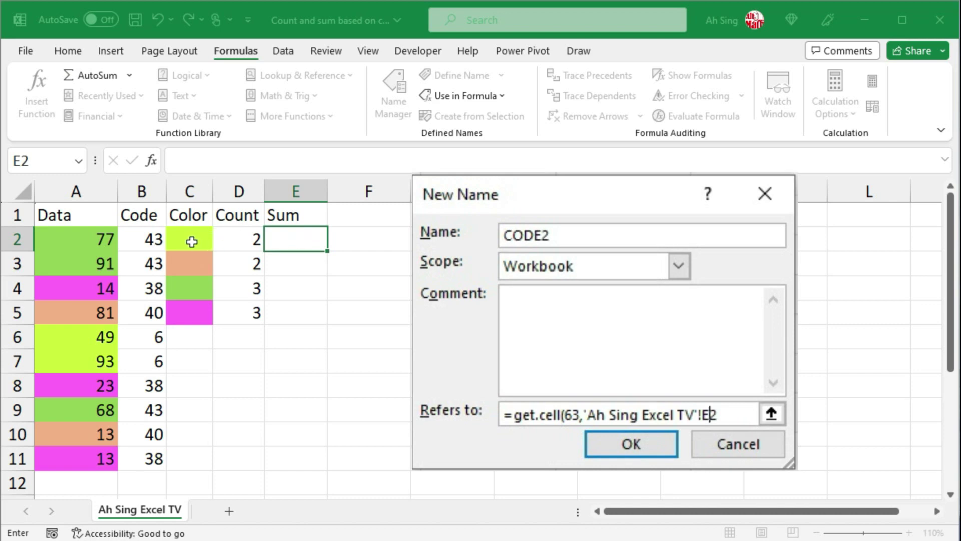
pyautogui.press('BackSpace')
pyautogui.write('C')
pyautogui.click(632, 456)
pyautogui.click(777, 486)
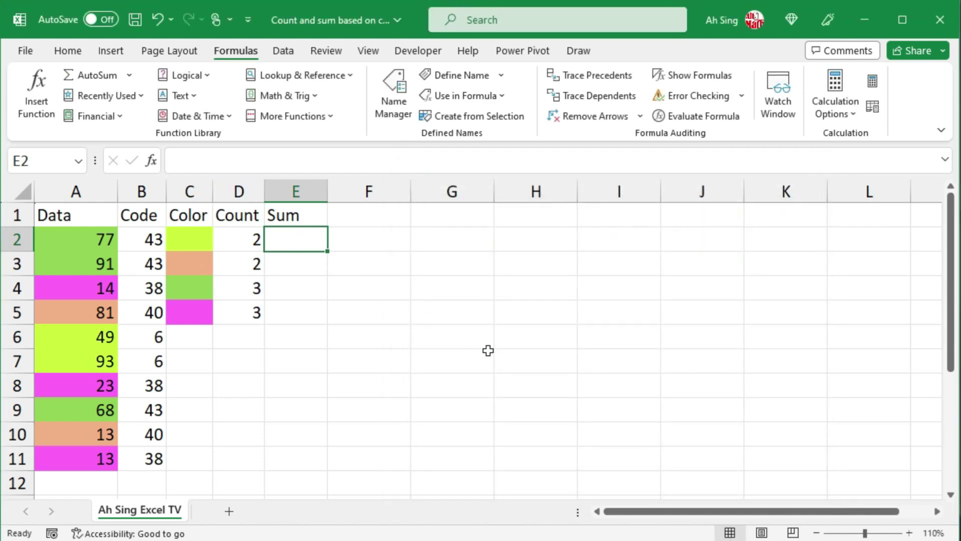
# - Begin E2's SUMIF with range $B$2:$B$11 and criterion CODE2
pyautogui.write('=sum')
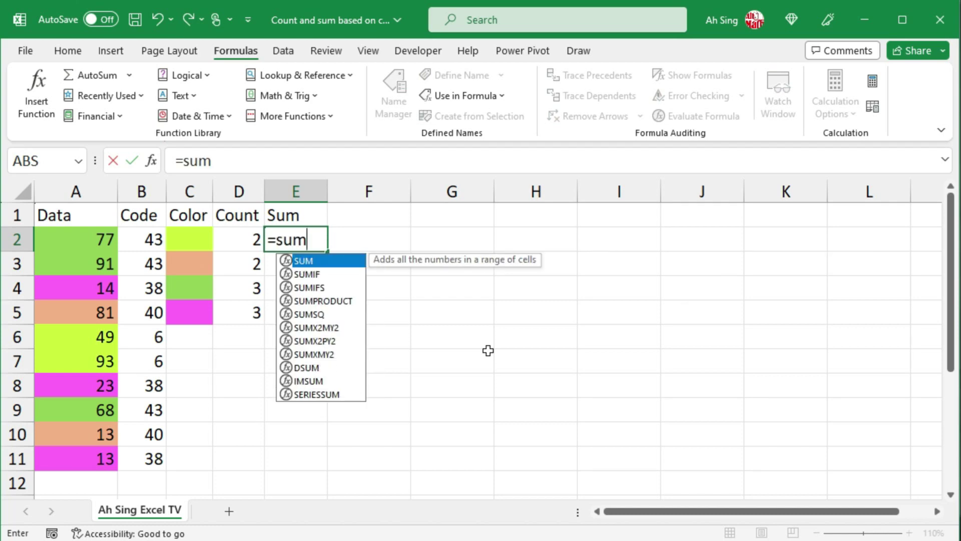
pyautogui.press('Down')
pyautogui.press('Tab')
pyautogui.press('Left')
pyautogui.press('Left')
pyautogui.press('Left')
pyautogui.hotkey('ctrl', 'shift', 'Down')
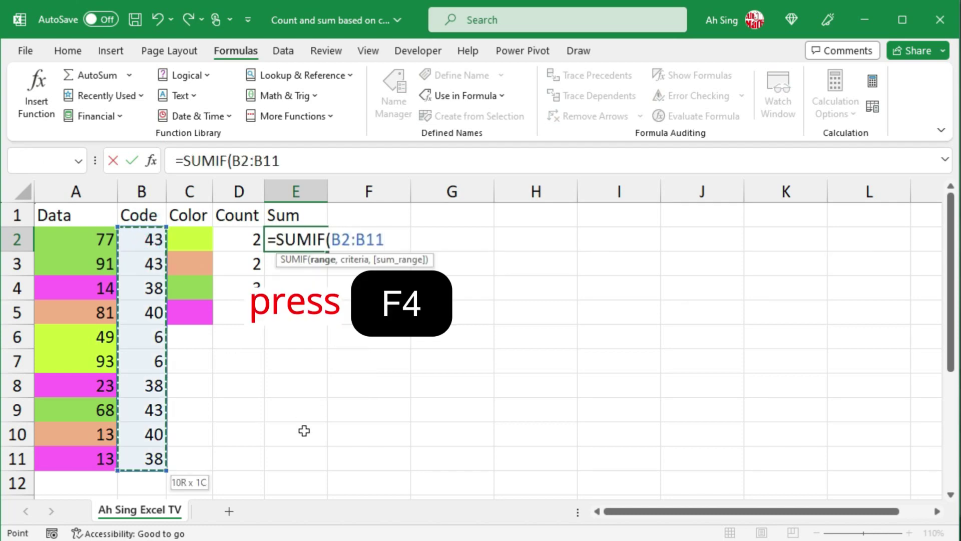
pyautogui.press('F4')
pyautogui.write(',')
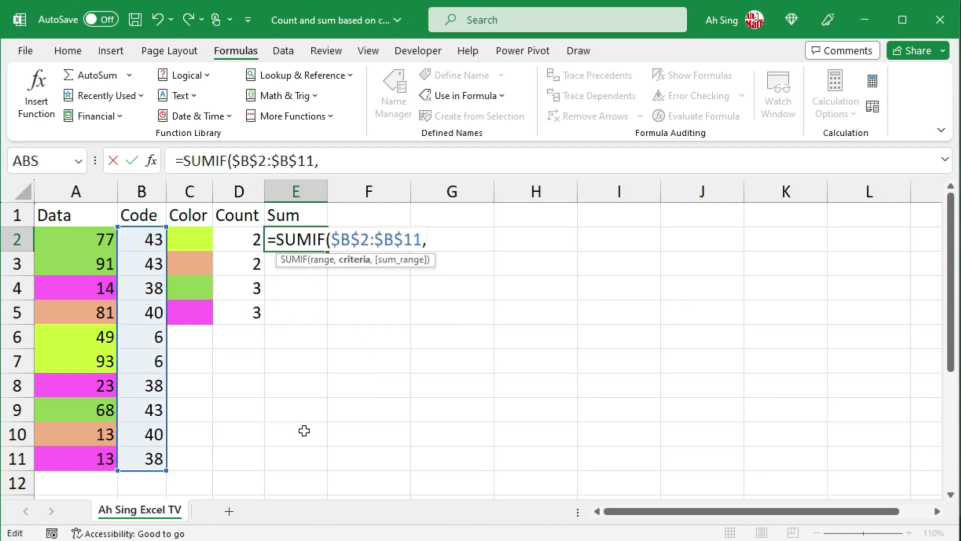
pyautogui.write('code')
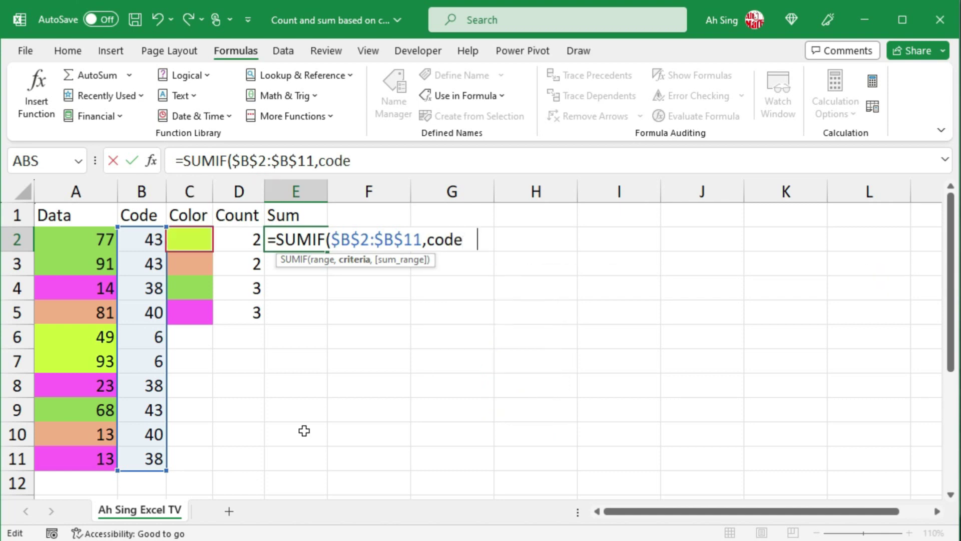
pyautogui.press('Tab')
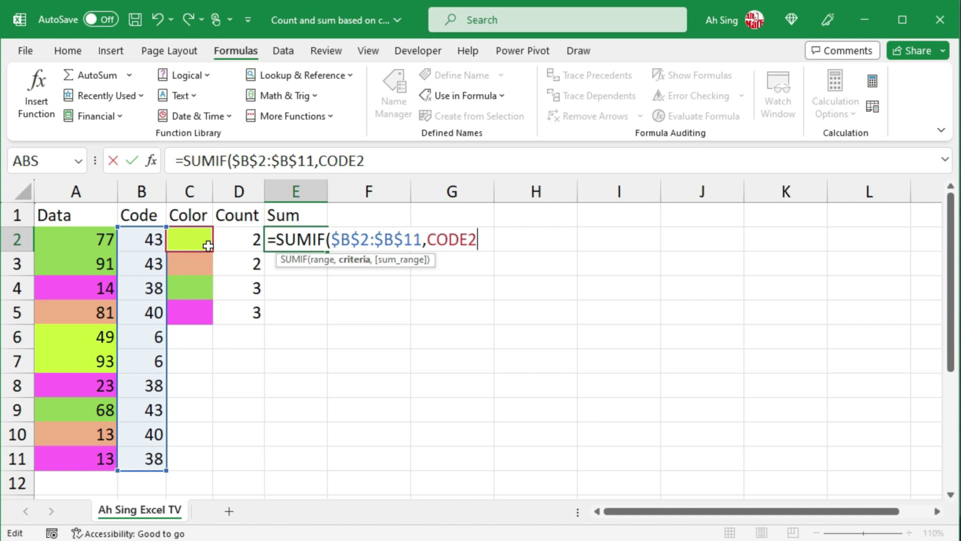
# - Add sum range $A$2:$A$11 and enter the formula, returning 142
pyautogui.write(',')
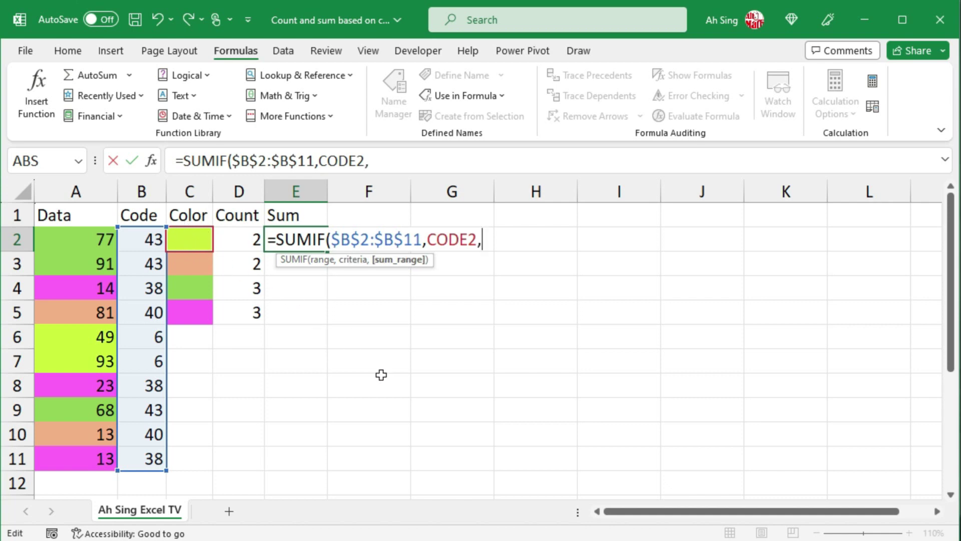
pyautogui.click(106, 240)
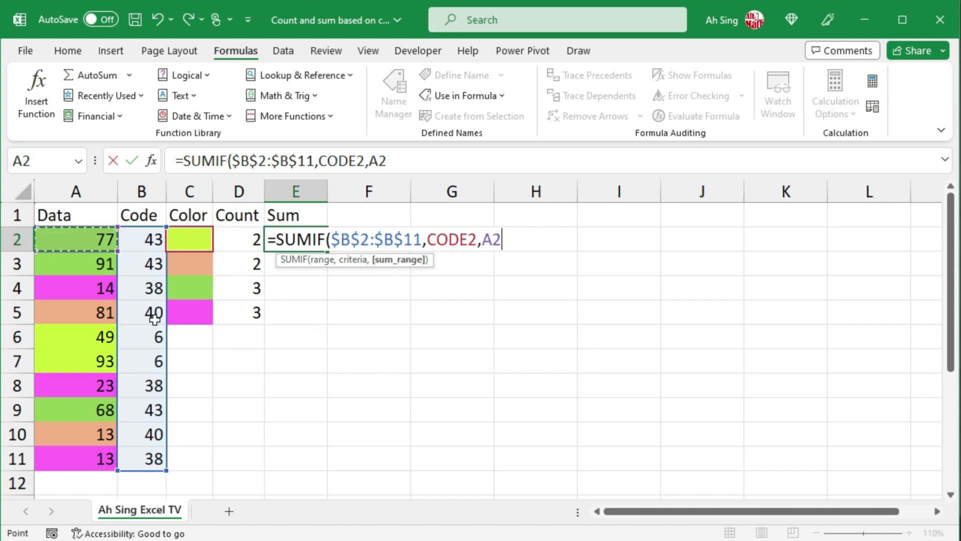
pyautogui.hotkey('ctrl', 'shift', 'Down')
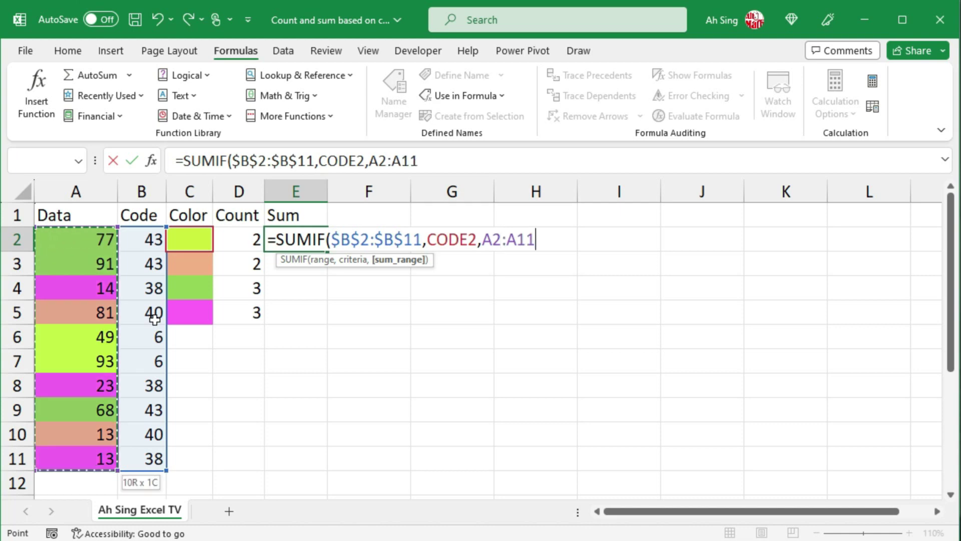
pyautogui.press('F4')
pyautogui.write(')')
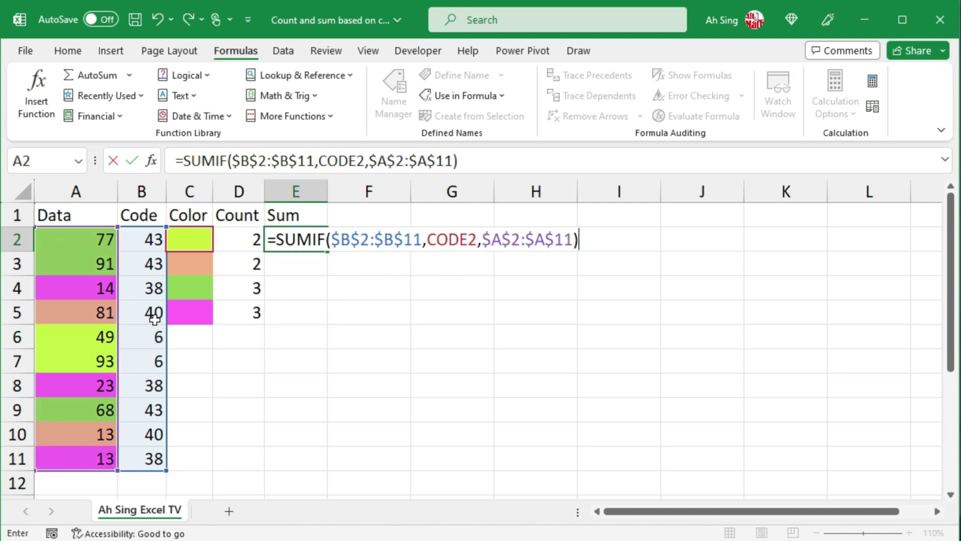
pyautogui.press('Return')
pyautogui.click(289, 241)
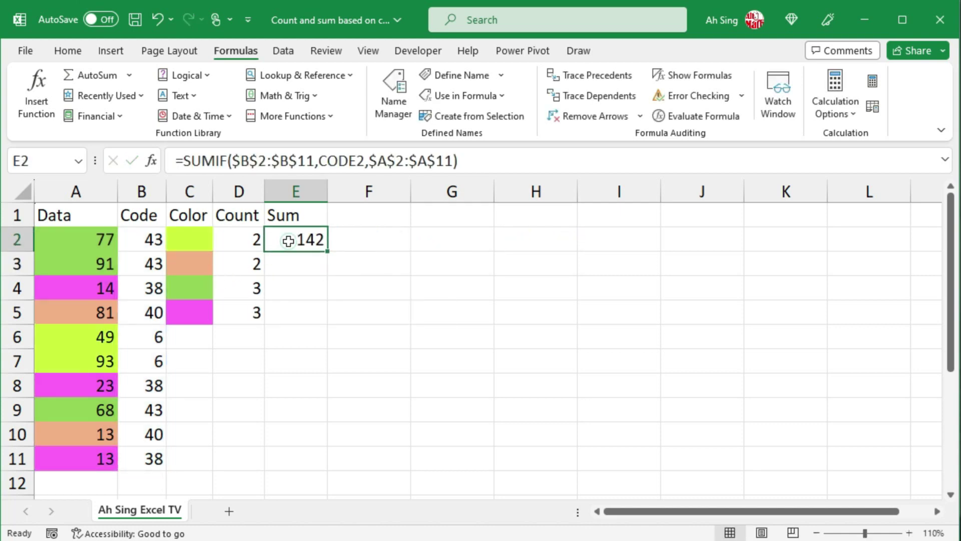
# - Copy the SUMIF down, clear E6:E11, and review the totals 142, 94, 236, 50 in E2:E5
pyautogui.doubleClick(328, 253)
pyautogui.moveTo(292, 337); pyautogui.dragTo(303, 449)
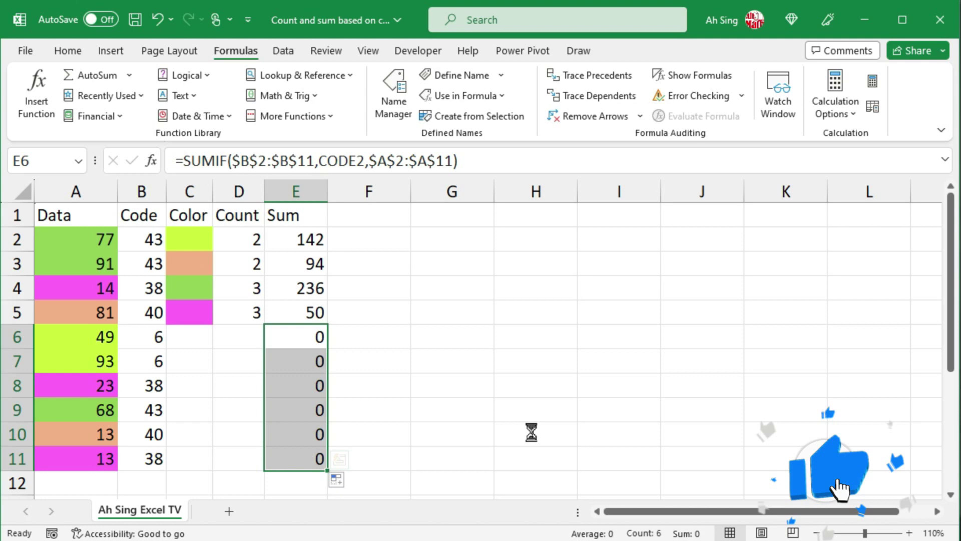
pyautogui.press('Delete')
pyautogui.click(310, 239)
pyautogui.click(308, 264)
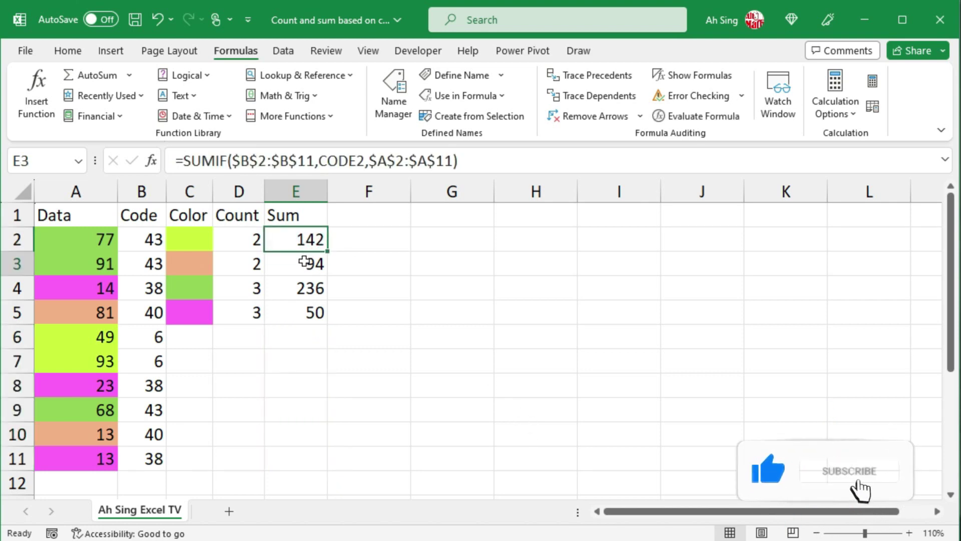
pyautogui.click(309, 288)
pyautogui.click(301, 313)
# - Check the peach-coloured values' status-bar sum against the 94 total
pyautogui.click(185, 238)
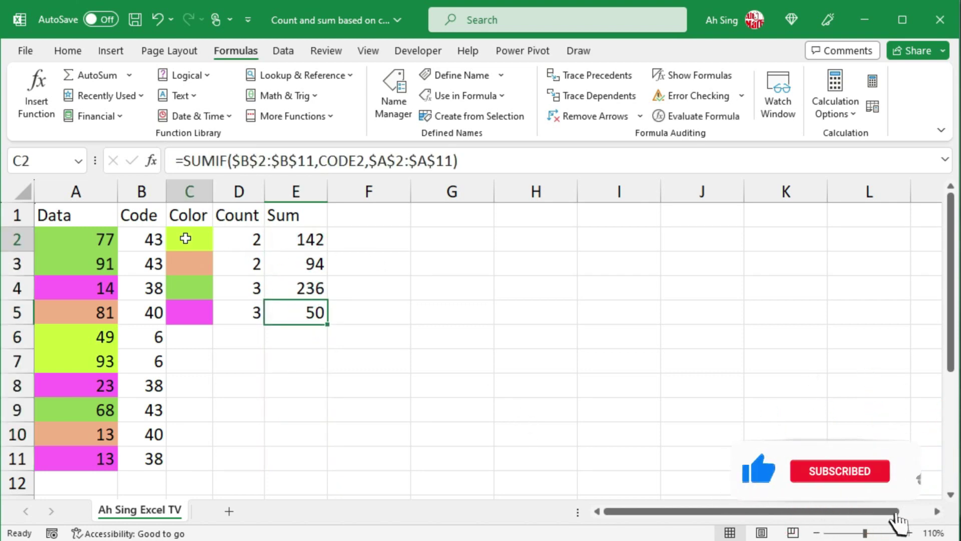
pyautogui.moveTo(96, 336); pyautogui.dragTo(92, 357)
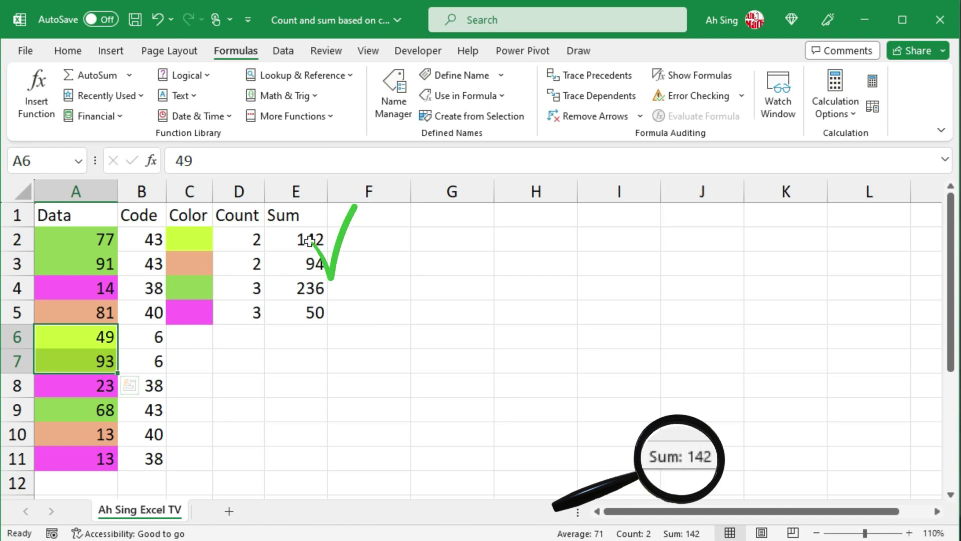
pyautogui.click(189, 259)
pyautogui.click(79, 313)
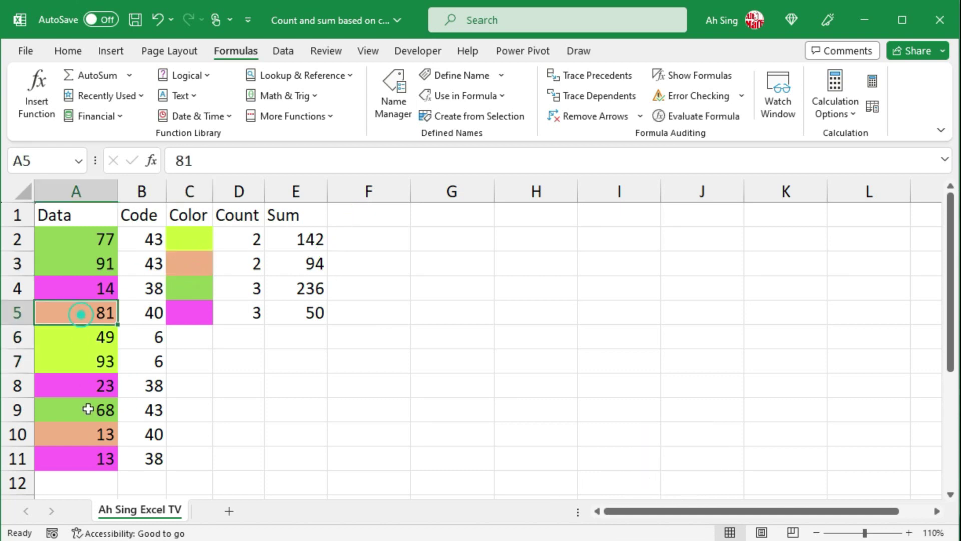
pyautogui.keyDown('ctrl'); pyautogui.click(85, 435); pyautogui.keyUp('ctrl')
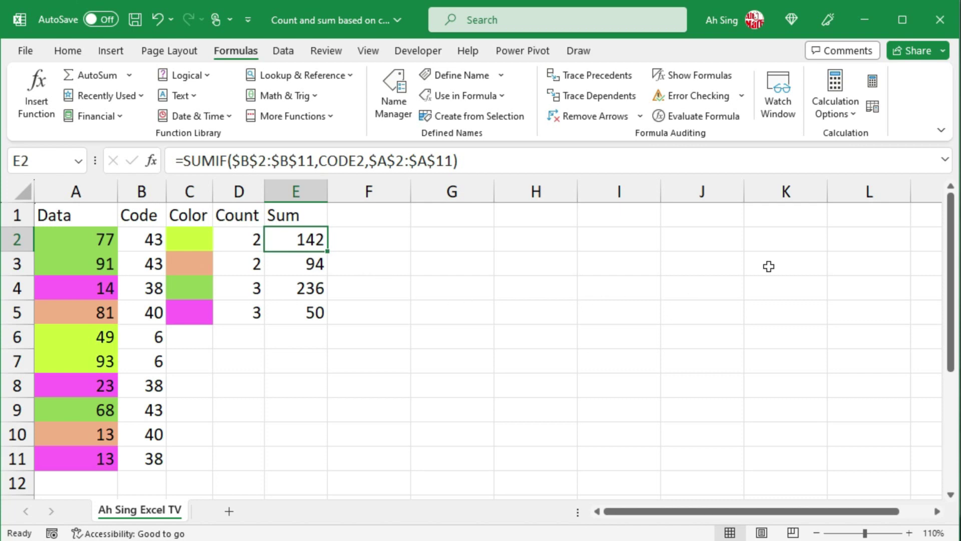
# - Save the workbook, close it, and reopen it from the desktop
pyautogui.click(939, 22)
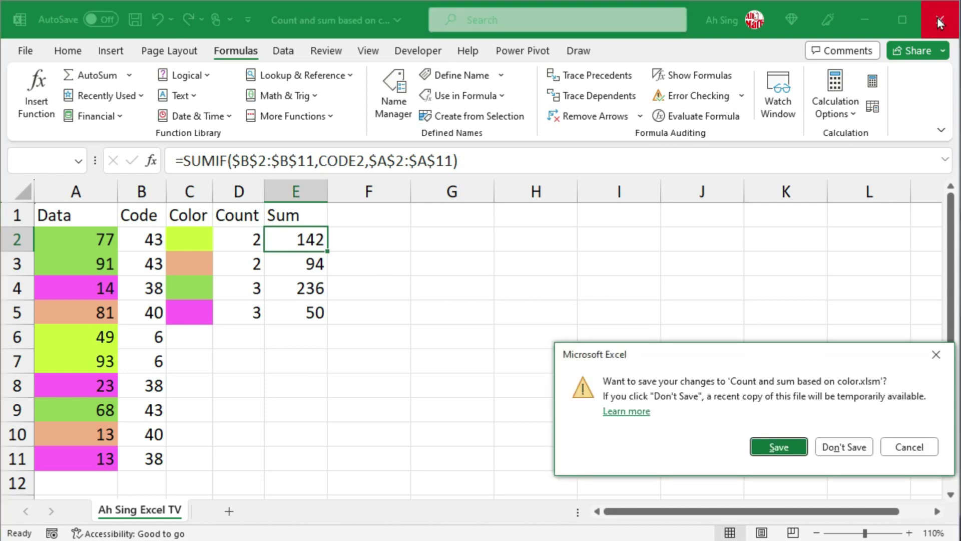
pyautogui.click(778, 447)
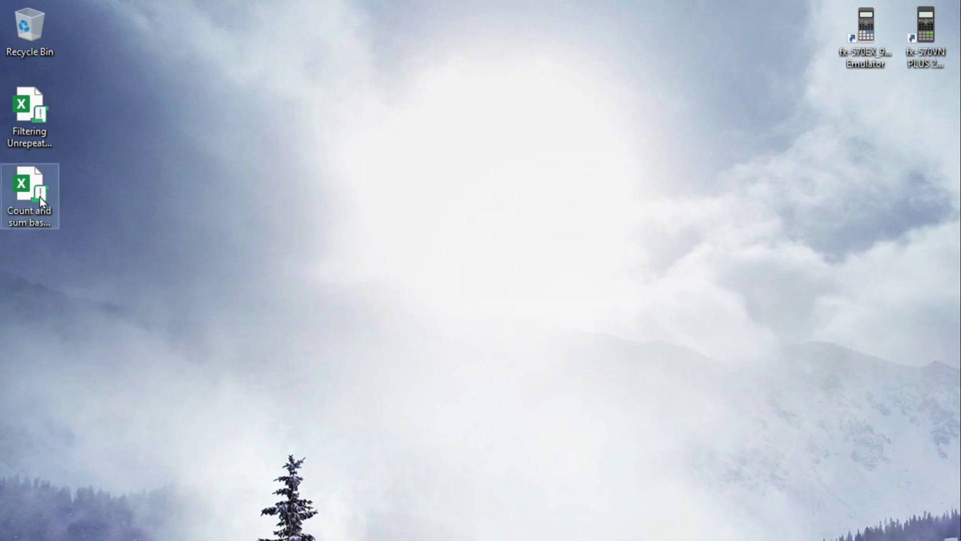
pyautogui.doubleClick(31, 193)
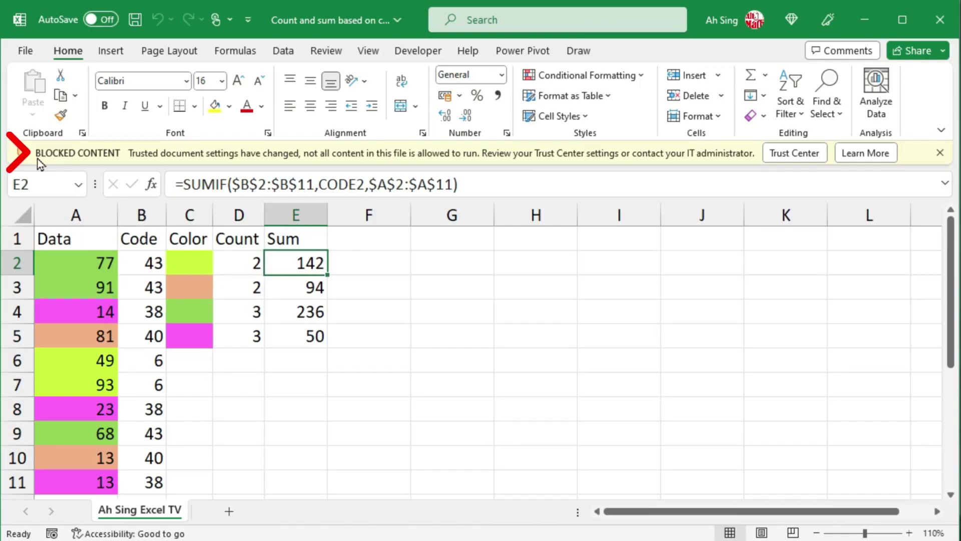
# - Change A2 to 55 and inspect B2's #BLOCKED! Code formula
pyautogui.click(77, 260)
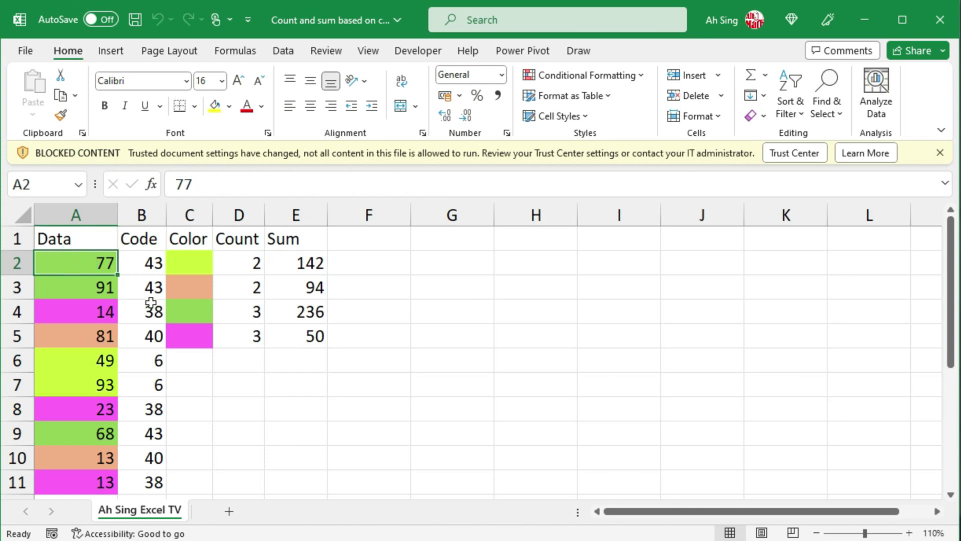
pyautogui.write('55')
pyautogui.press('Return')
pyautogui.click(156, 263)
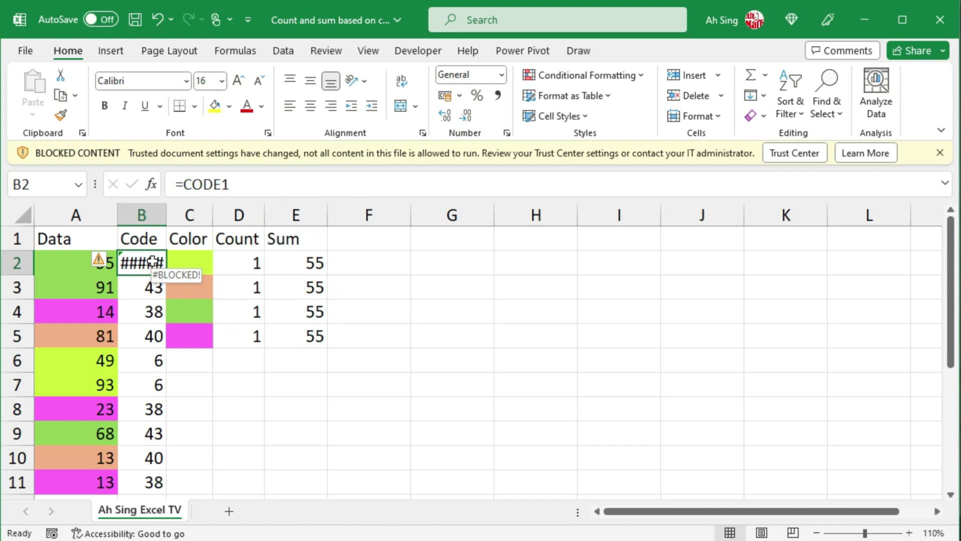
# - In Trust Center Macro Settings, enable Excel 4.0 macros when VBA macros are enabled
pyautogui.click(23, 53)
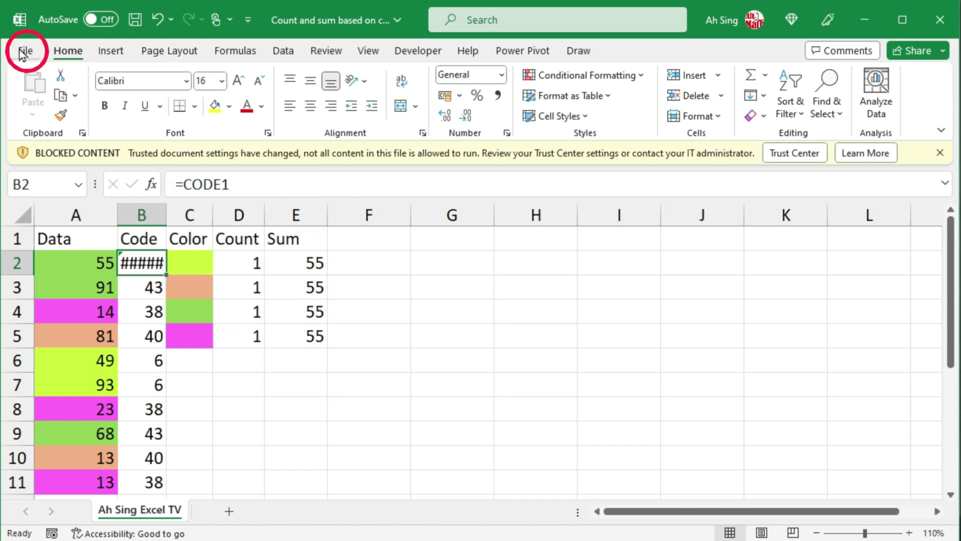
pyautogui.click(39, 494)
pyautogui.click(151, 512)
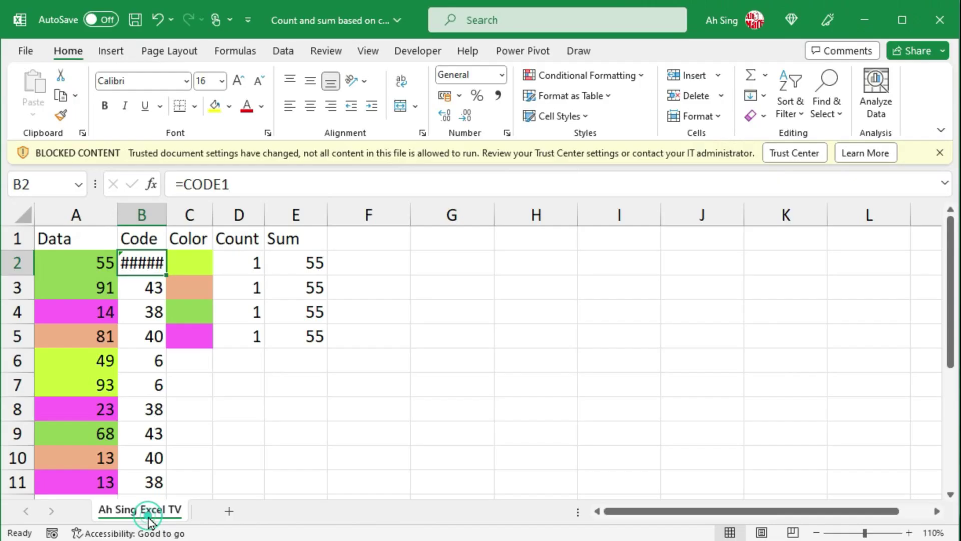
pyautogui.click(185, 294)
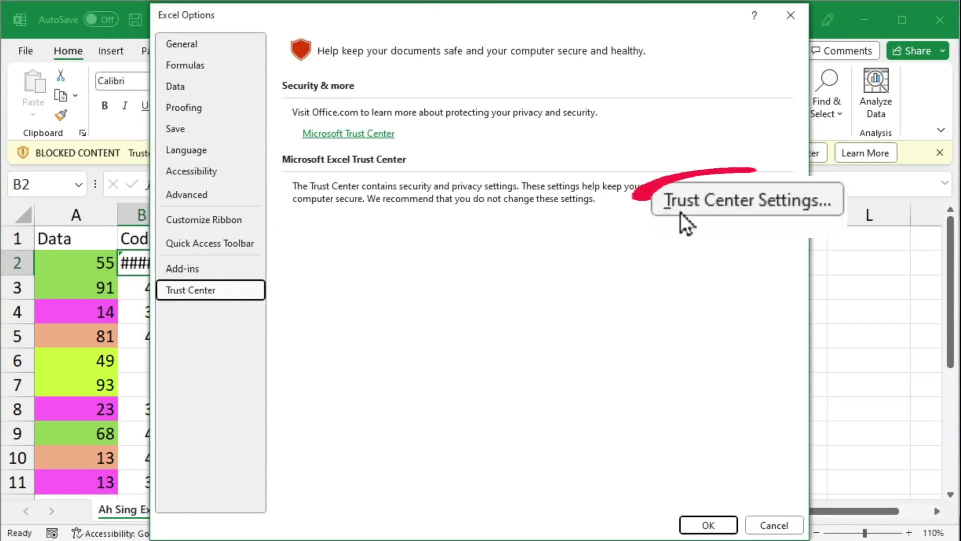
pyautogui.click(725, 215)
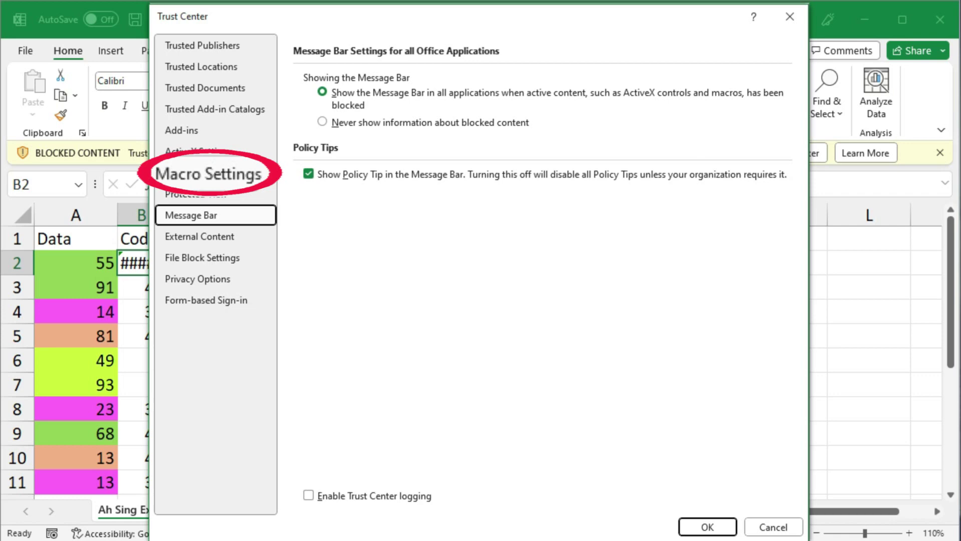
pyautogui.click(196, 172)
pyautogui.click(309, 167)
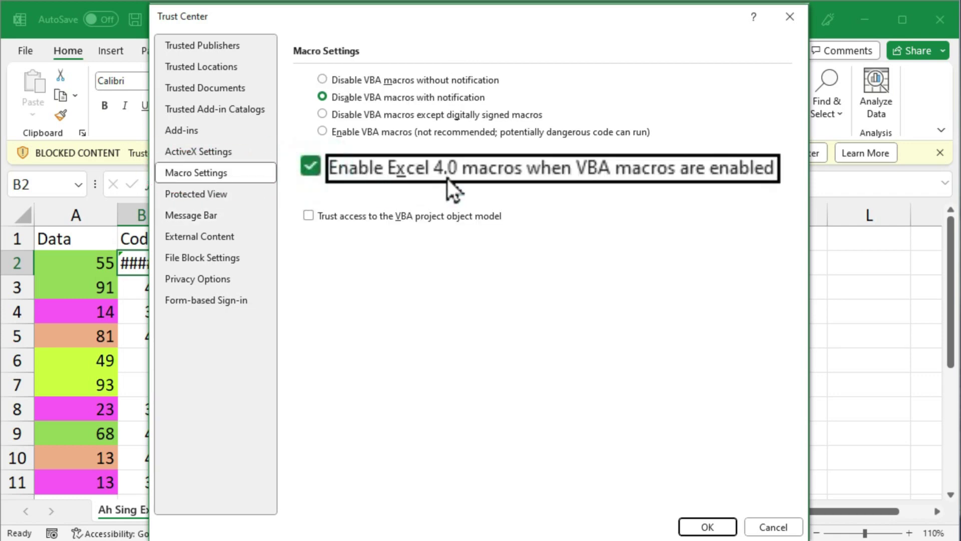
pyautogui.click(707, 526)
pyautogui.click(706, 525)
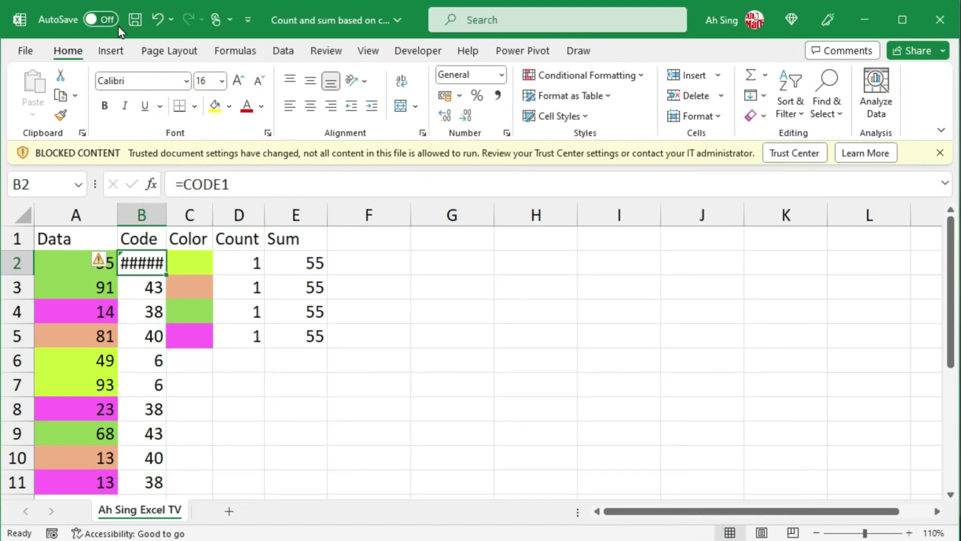
# - Save the workbook, close Excel, reopen the file, and select A2
pyautogui.click(133, 20)
pyautogui.click(940, 19)
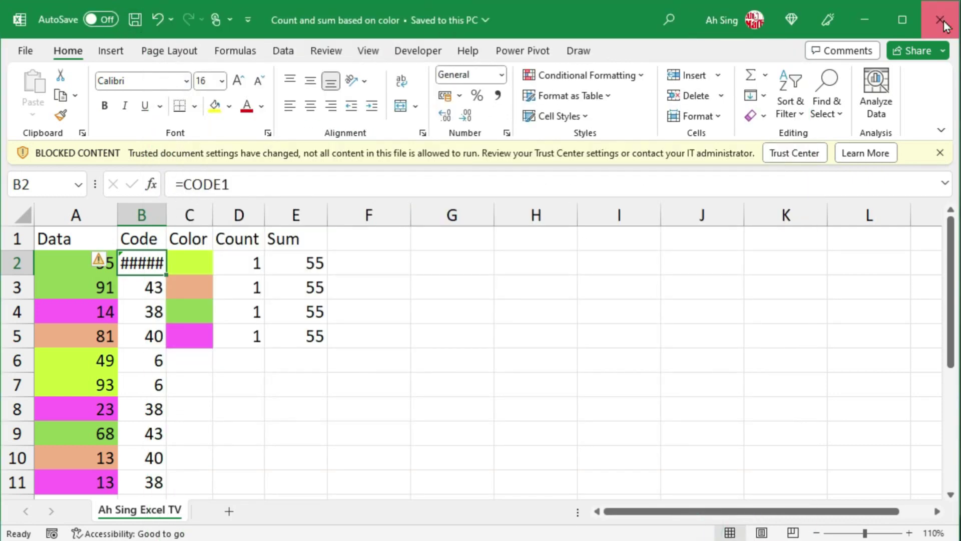
pyautogui.doubleClick(32, 190)
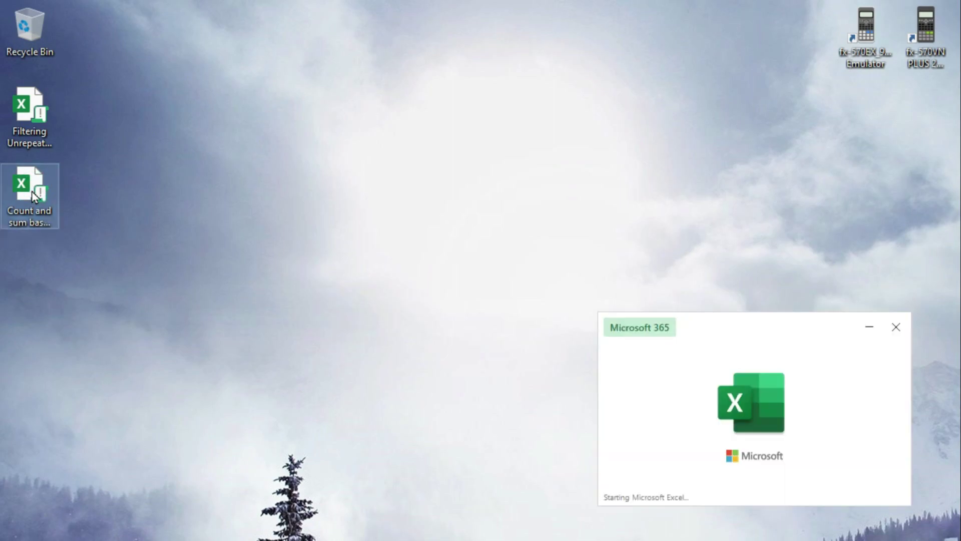
pyautogui.click(65, 242)
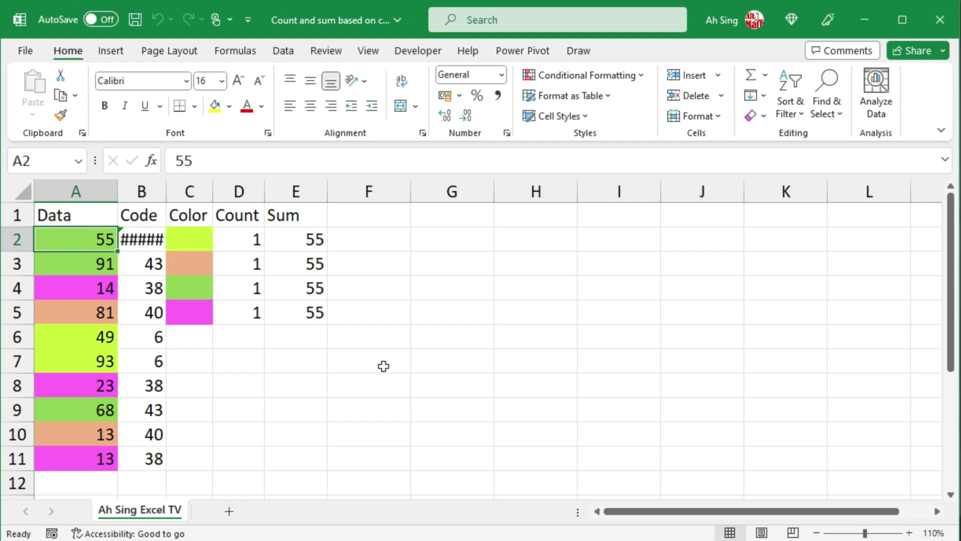
# - Fill A2 with magenta and recalculate the workbook so B2's colour code updates
pyautogui.write('77')
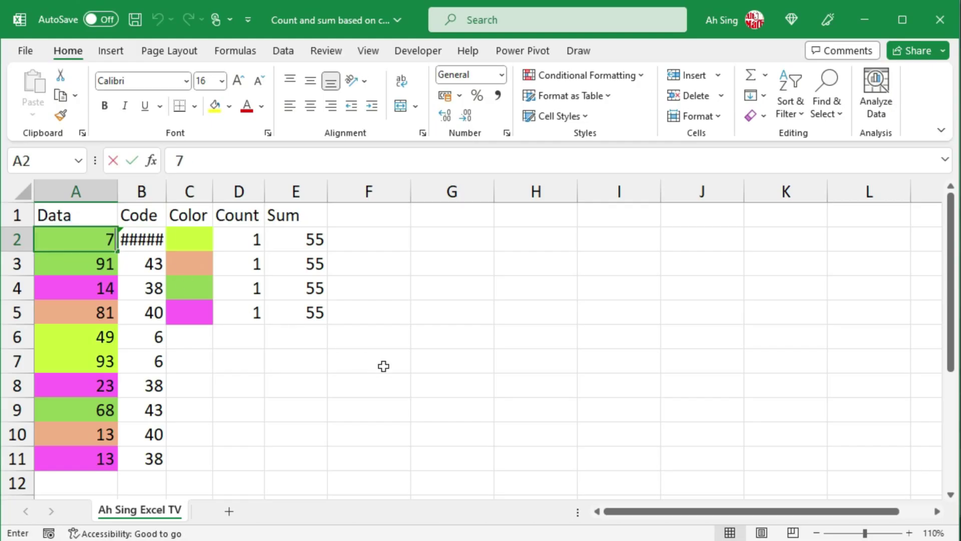
pyautogui.click(144, 240)
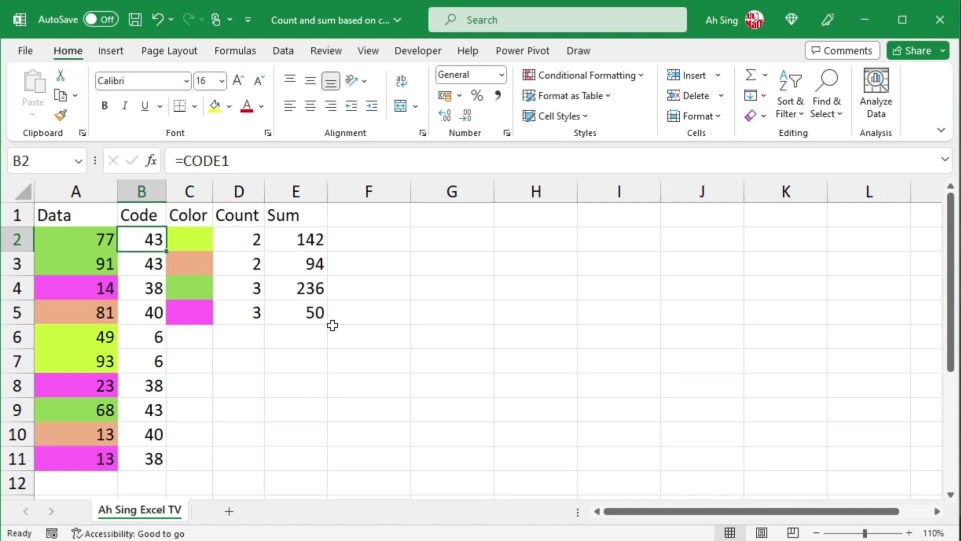
pyautogui.click(64, 237)
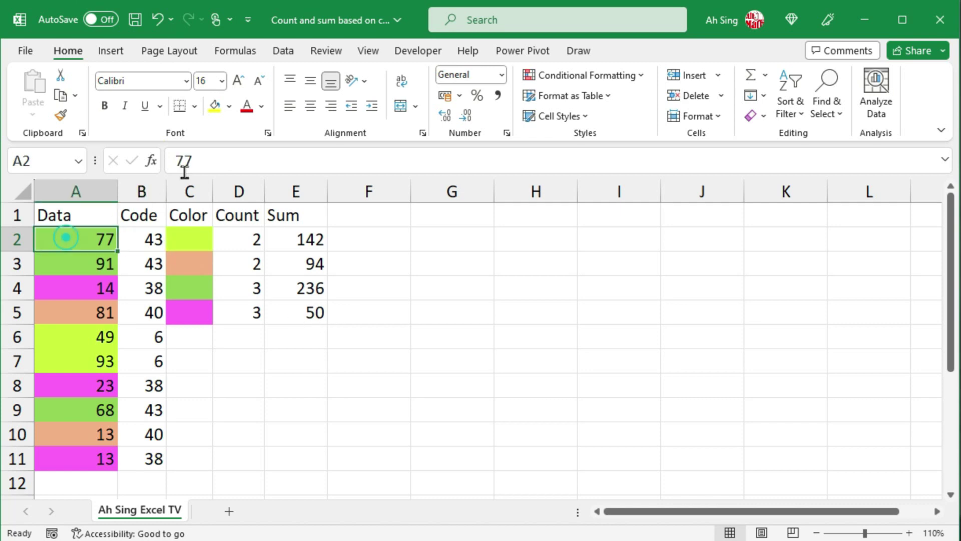
pyautogui.click(230, 105)
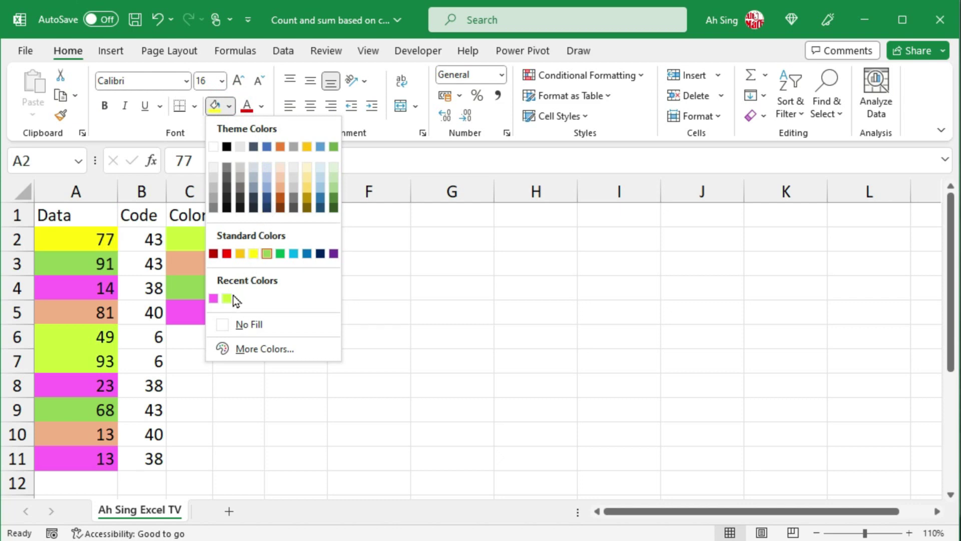
pyautogui.click(214, 299)
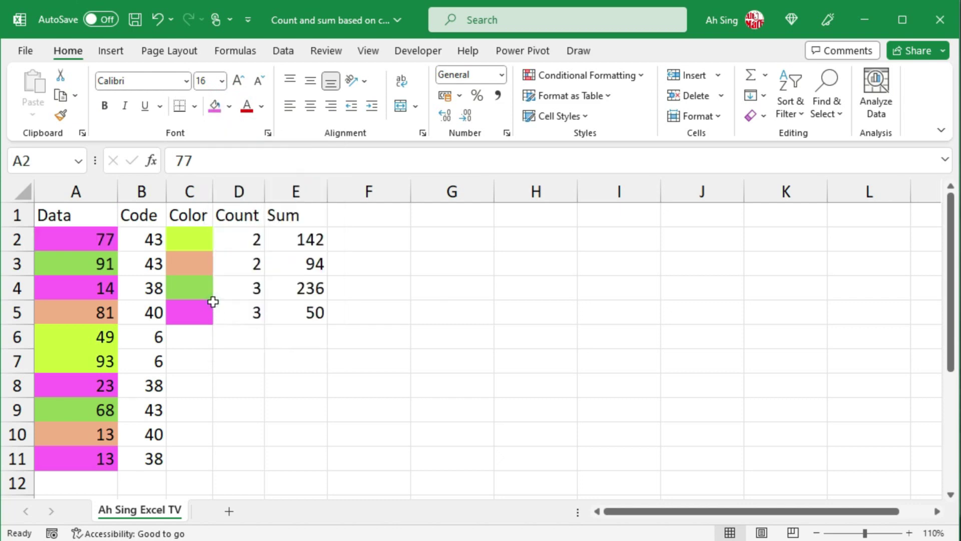
pyautogui.click(155, 239)
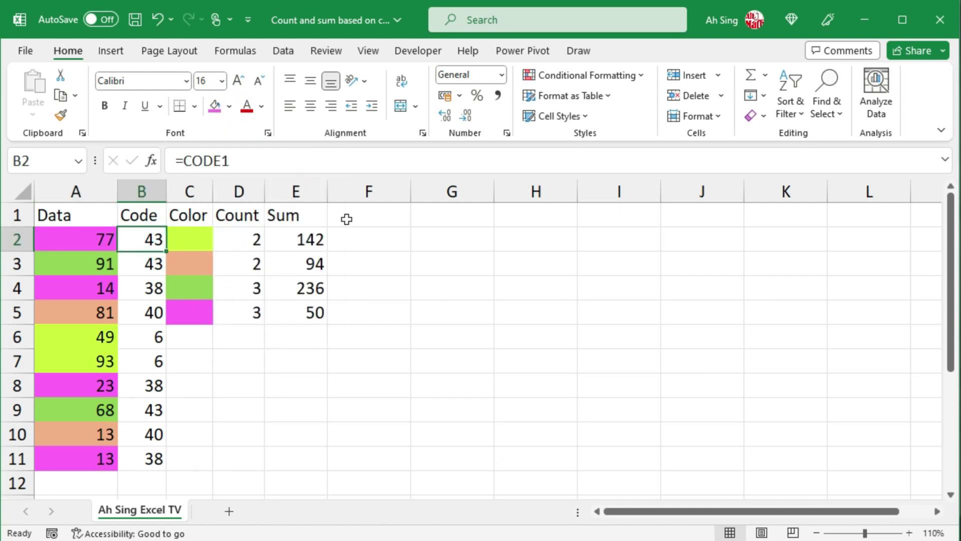
pyautogui.click(241, 50)
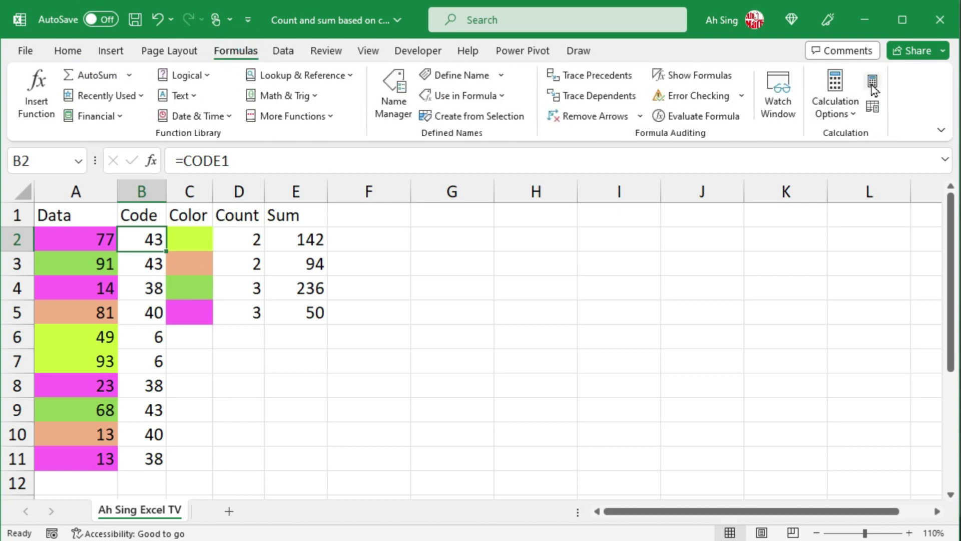
pyautogui.click(873, 85)
# - Change A2's value to 45 so the Count and Sum totals update
pyautogui.click(88, 240)
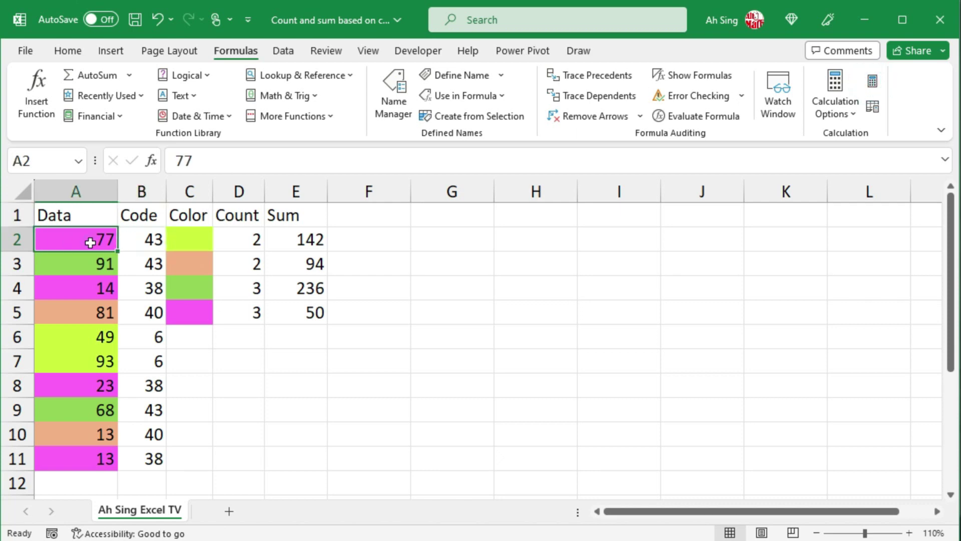
pyautogui.write('45')
pyautogui.press('Return')
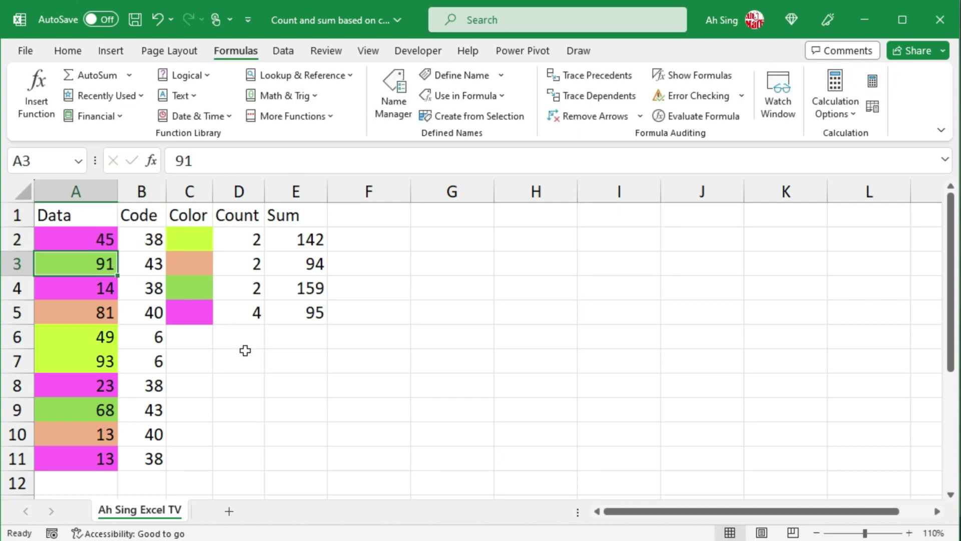
pyautogui.click(100, 242)
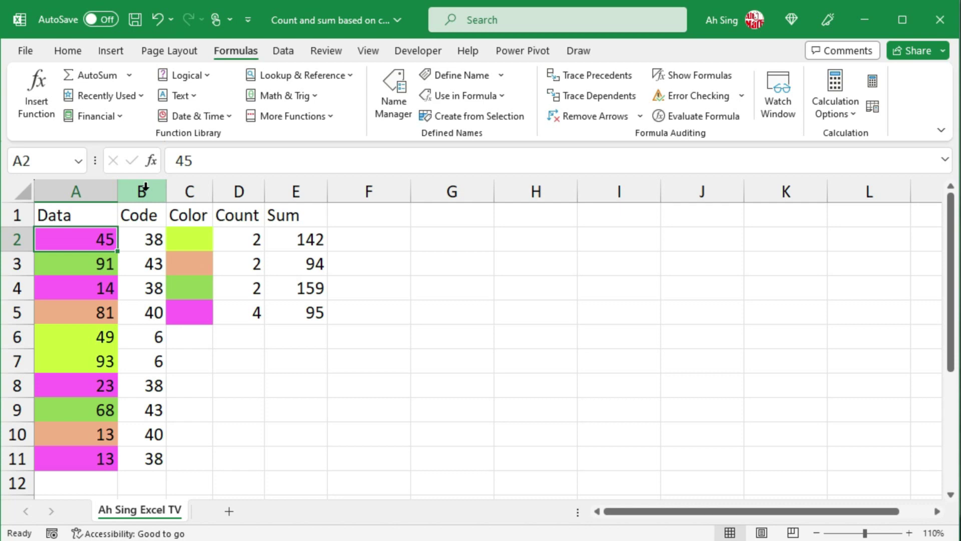
# - Open the Visual Basic editor from the Developer commands to add a code module
pyautogui.click(69, 51)
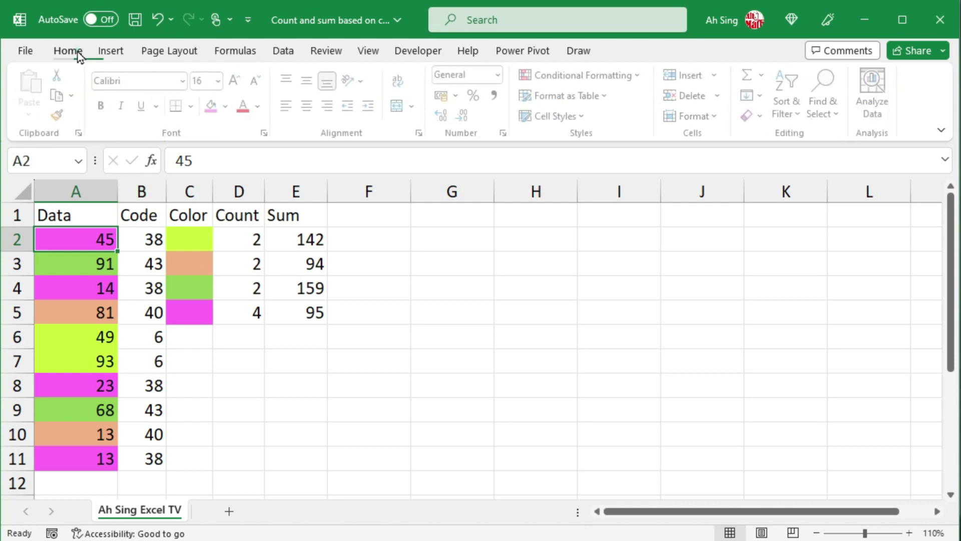
pyautogui.click(423, 53)
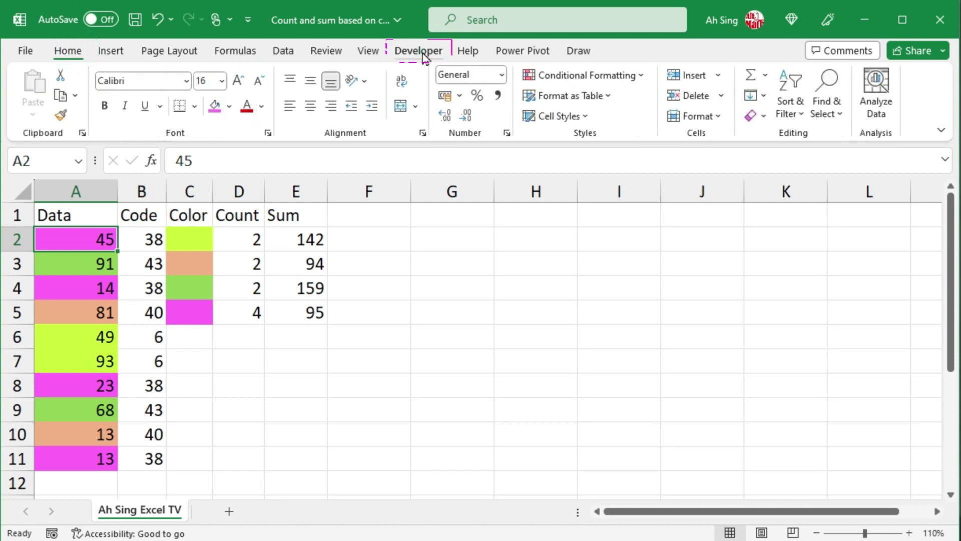
pyautogui.click(33, 109)
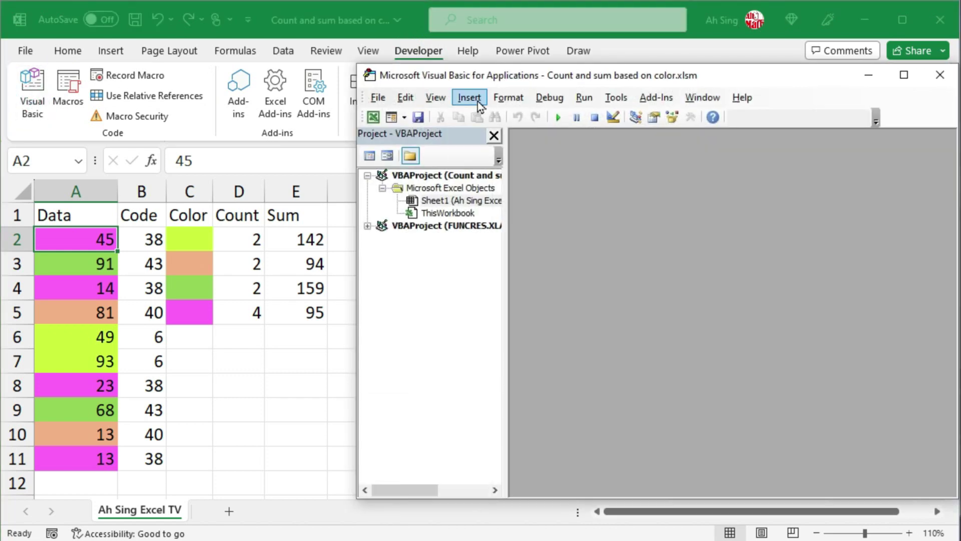
pyautogui.click(470, 98)
# - Insert a new module and write the header Function COLOR(ByVal cell As Range)
pyautogui.click(481, 153)
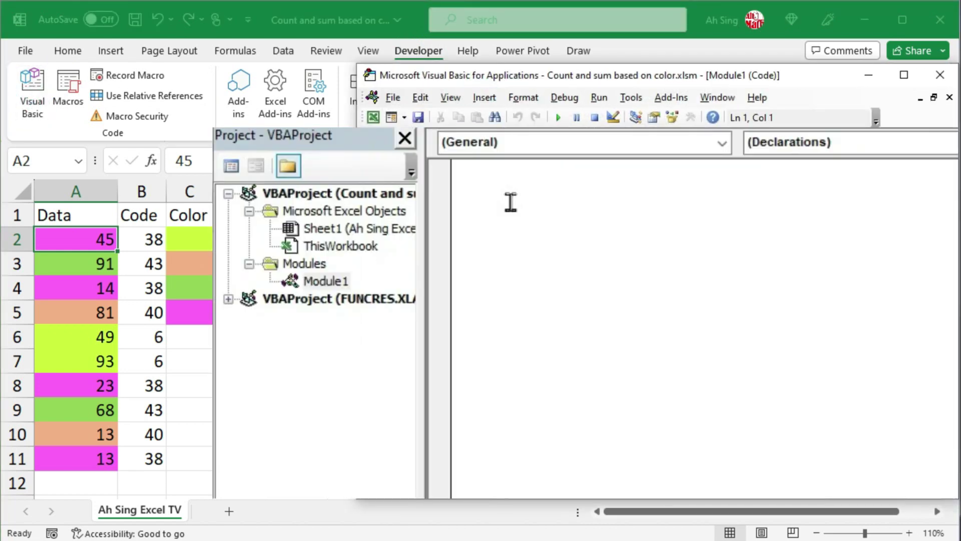
pyautogui.write('Function')
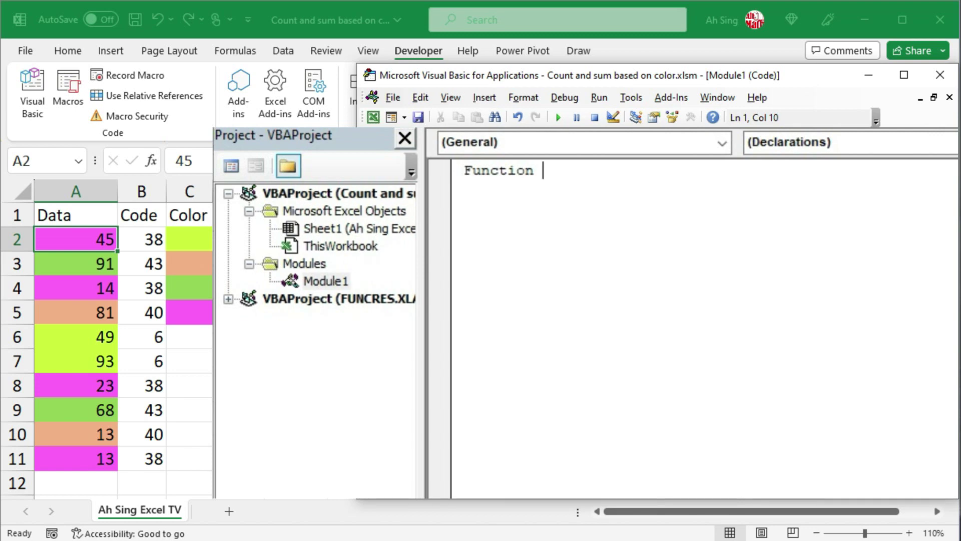
pyautogui.write('COLOR(byval')
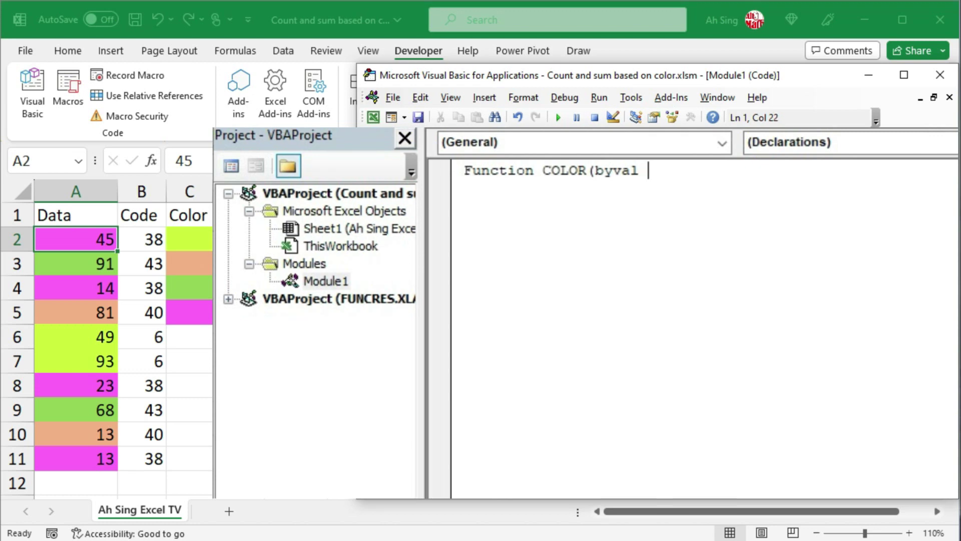
pyautogui.write('cell as ')
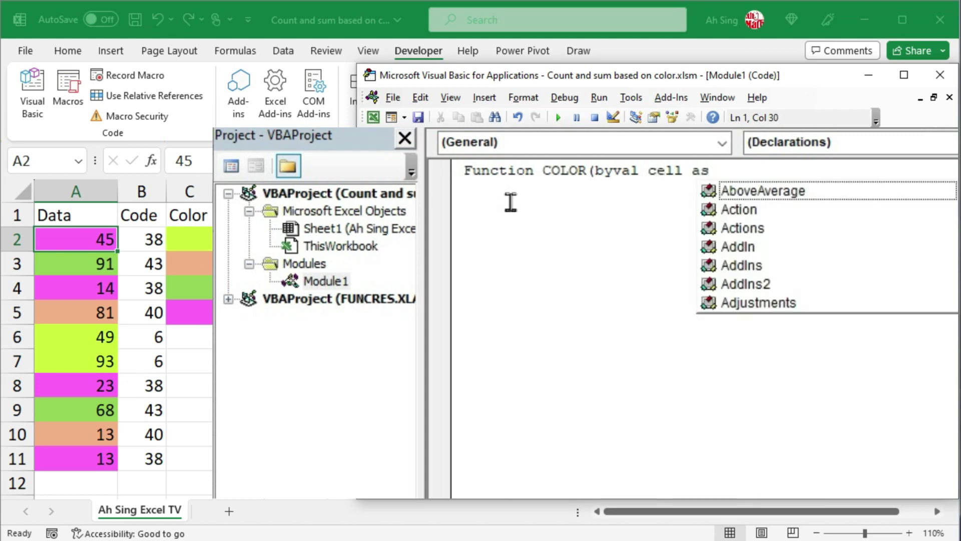
pyautogui.write('ran')
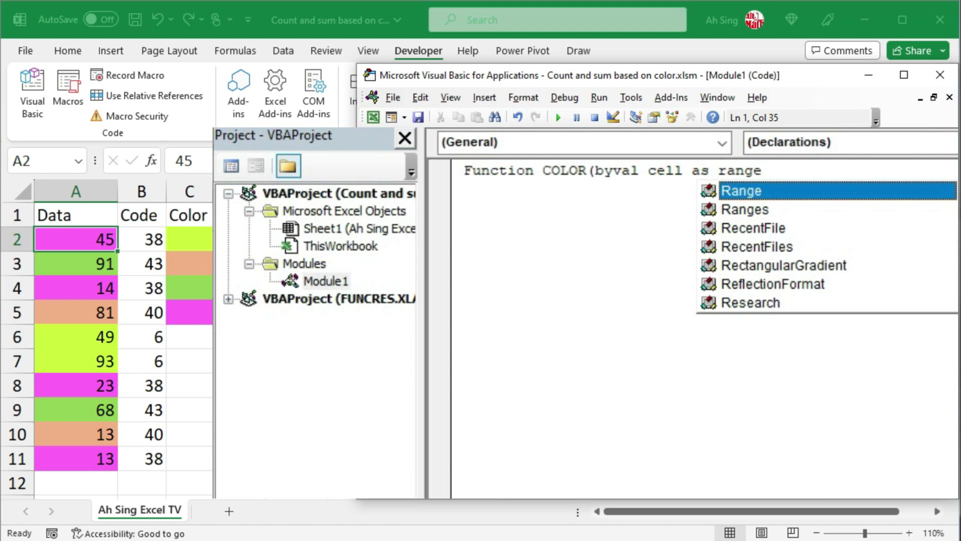
pyautogui.write('ge')
pyautogui.press('Return')
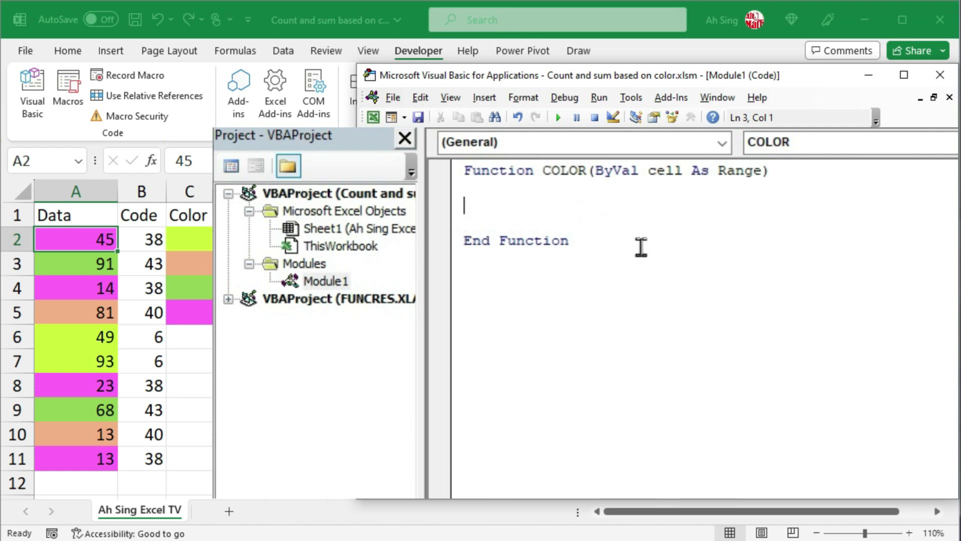
# - Add Application.Volatile True and COLOR = cell.Interior.Color to the function body
pyautogui.write('applicati')
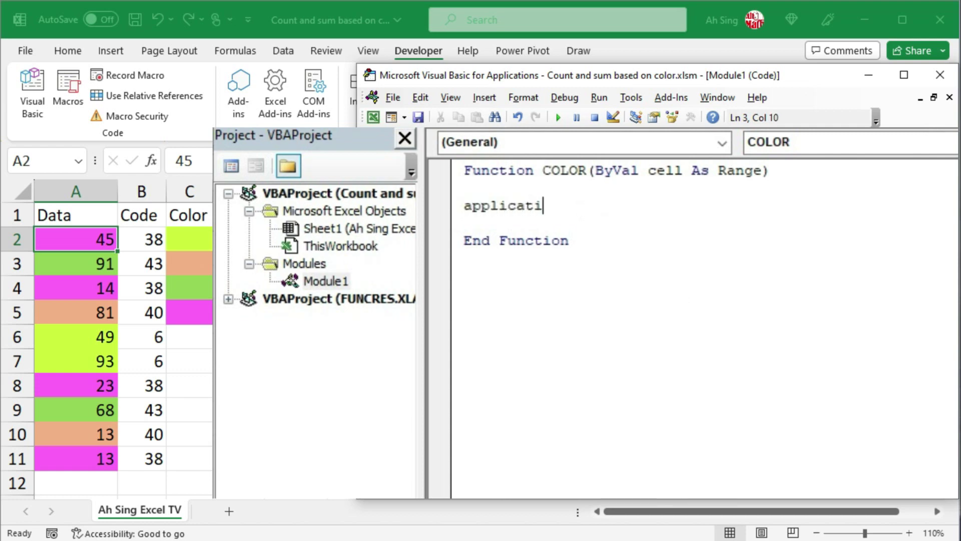
pyautogui.write('on.vol')
pyautogui.press('Tab')
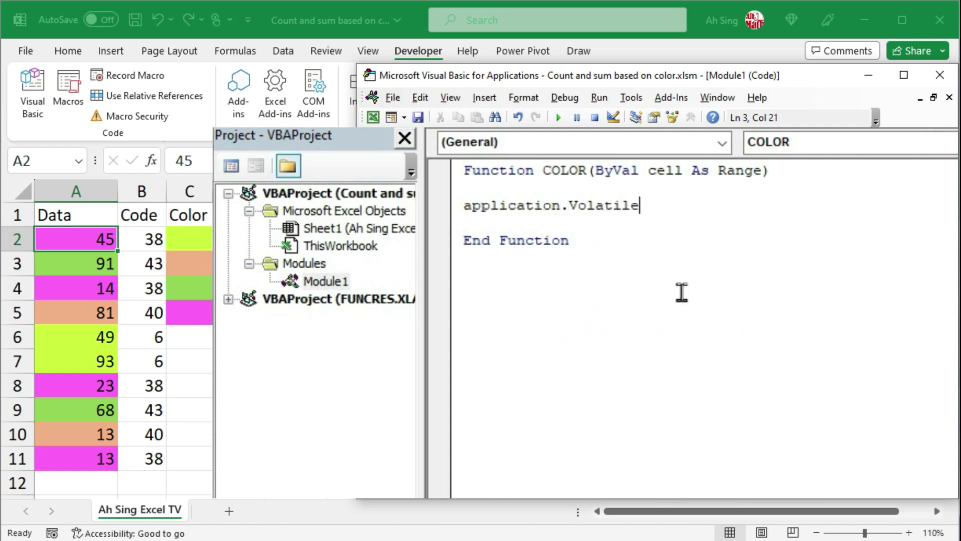
pyautogui.write('true')
pyautogui.press('Return')
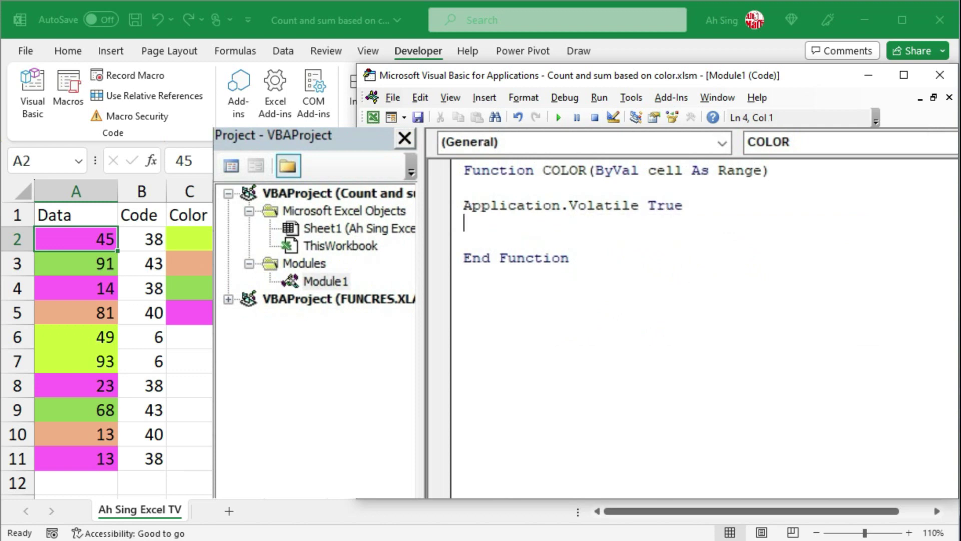
pyautogui.write('COLOR=')
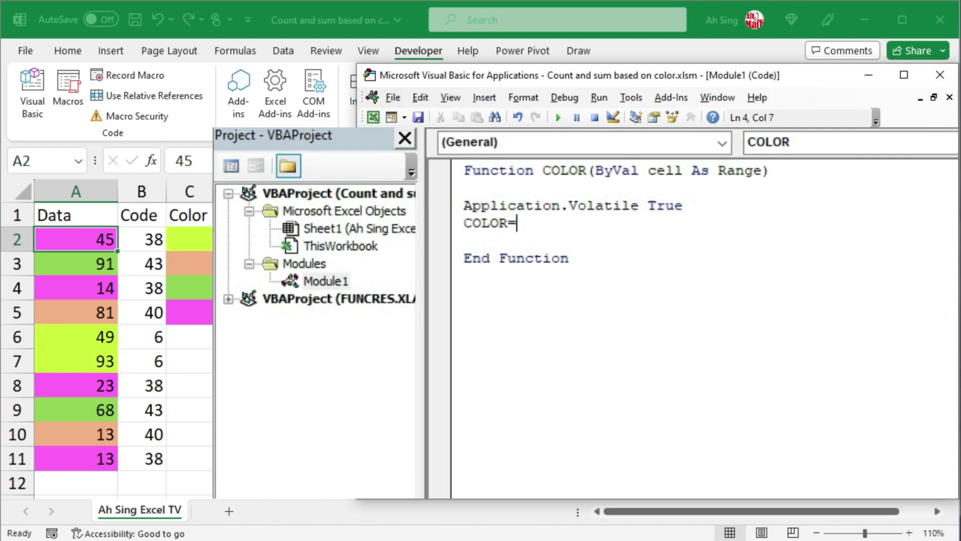
pyautogui.write('cell.Interior.')
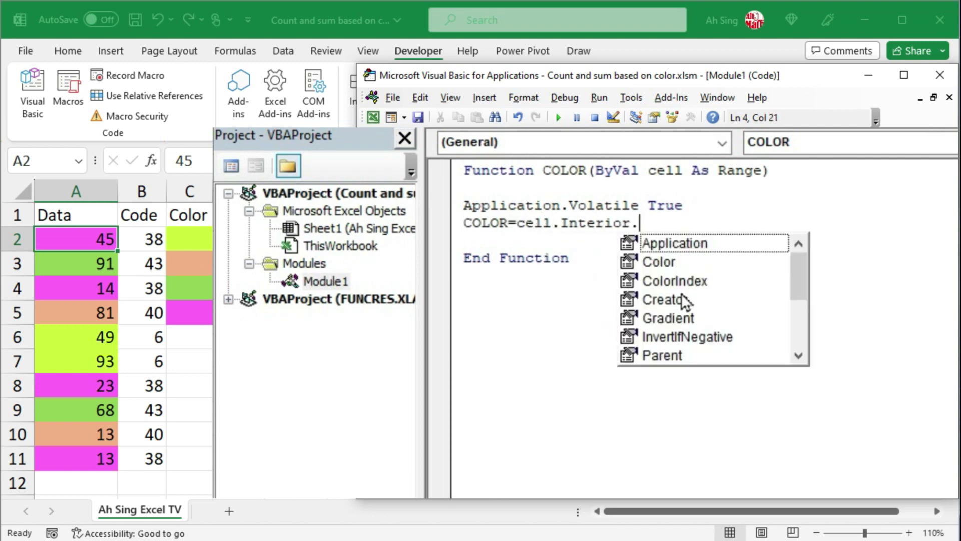
pyautogui.scroll(-1, 685, 300)
pyautogui.doubleClick(665, 243)
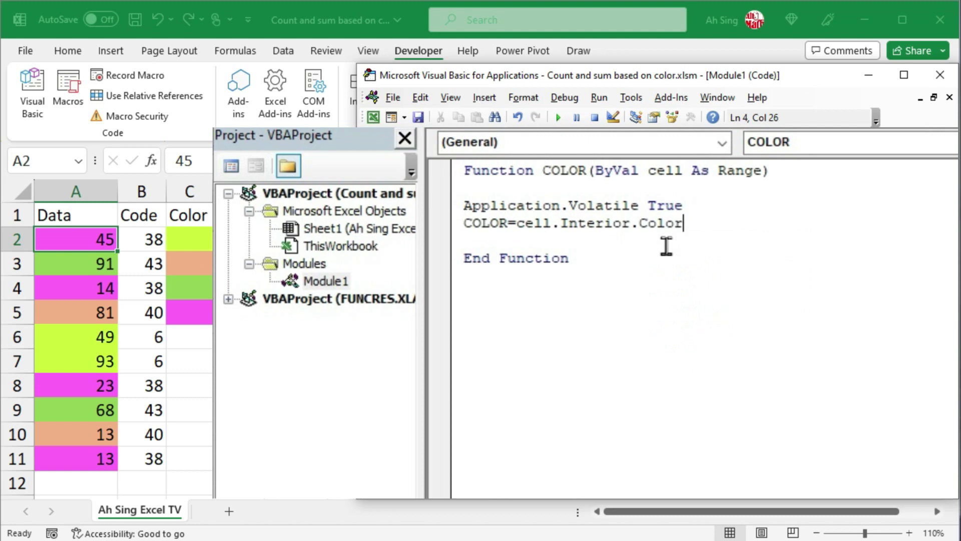
# - Add Range("A1").Calculate to Sheet1's Worksheet_SelectionChange event, then close the editor with Alt+Q
pyautogui.doubleClick(333, 230)
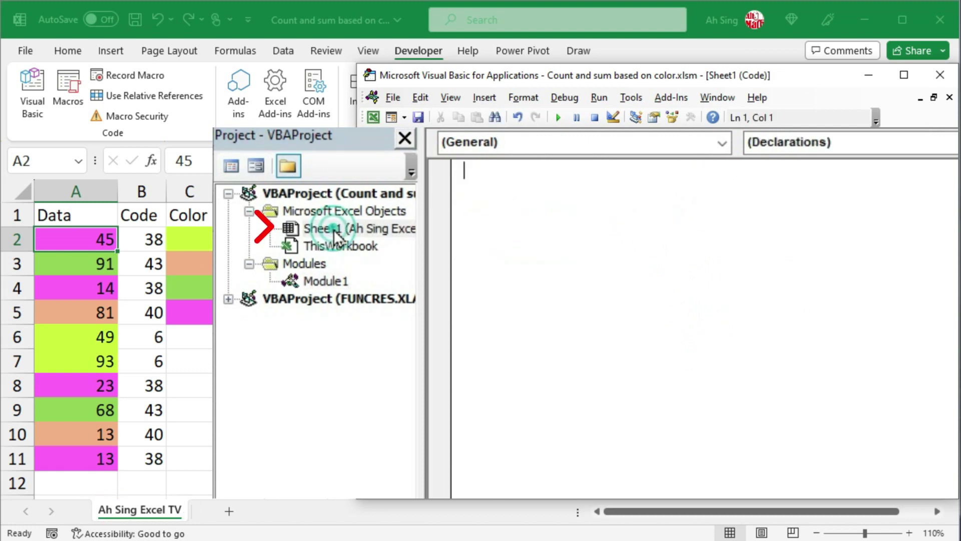
pyautogui.click(721, 144)
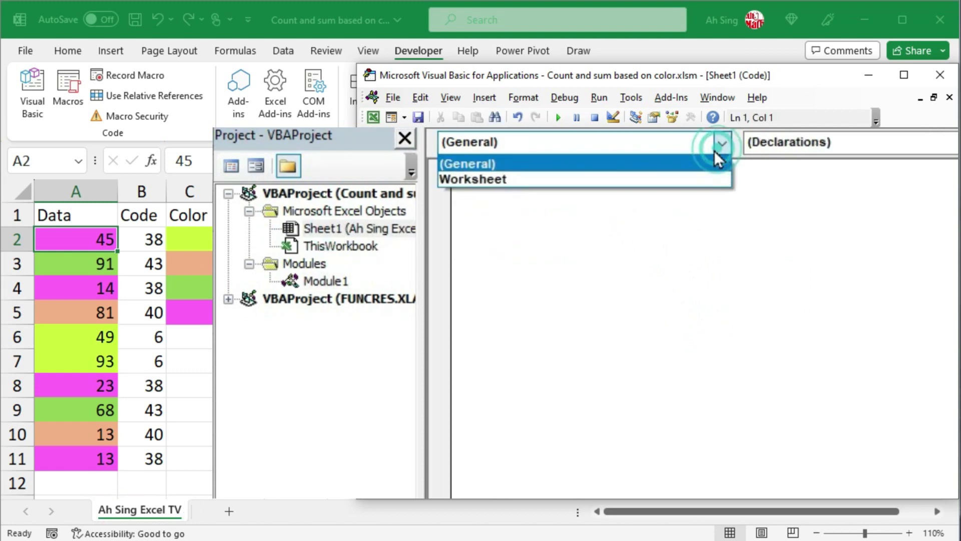
pyautogui.click(472, 179)
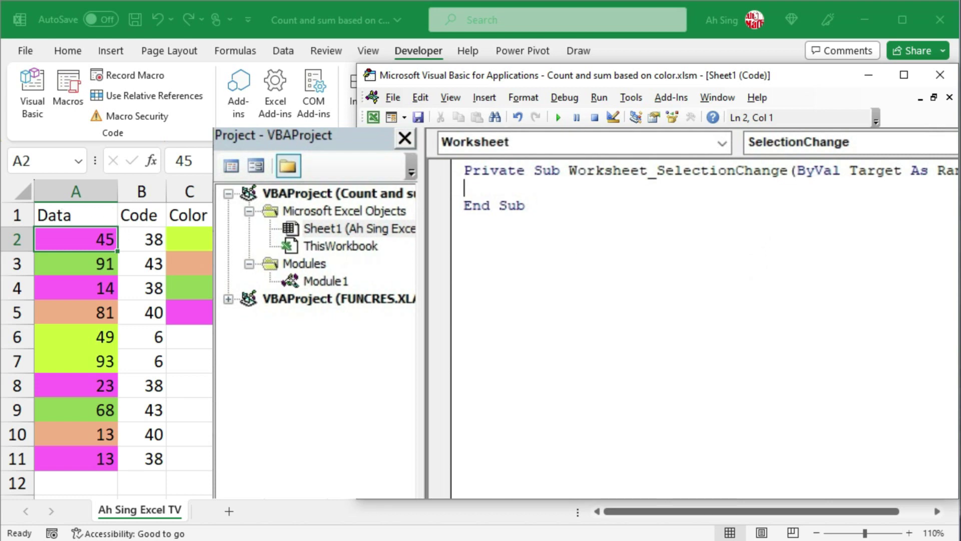
pyautogui.write('range("A1"')
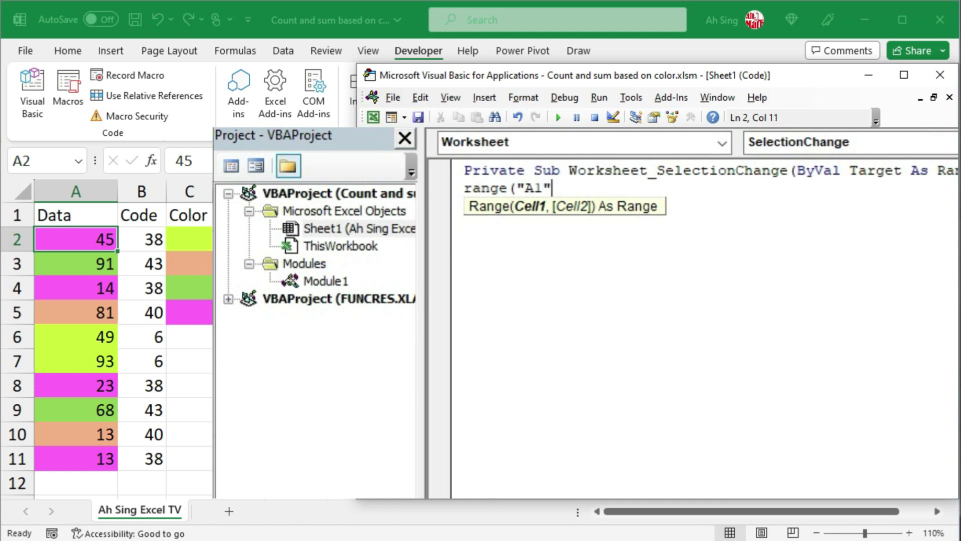
pyautogui.write(')')
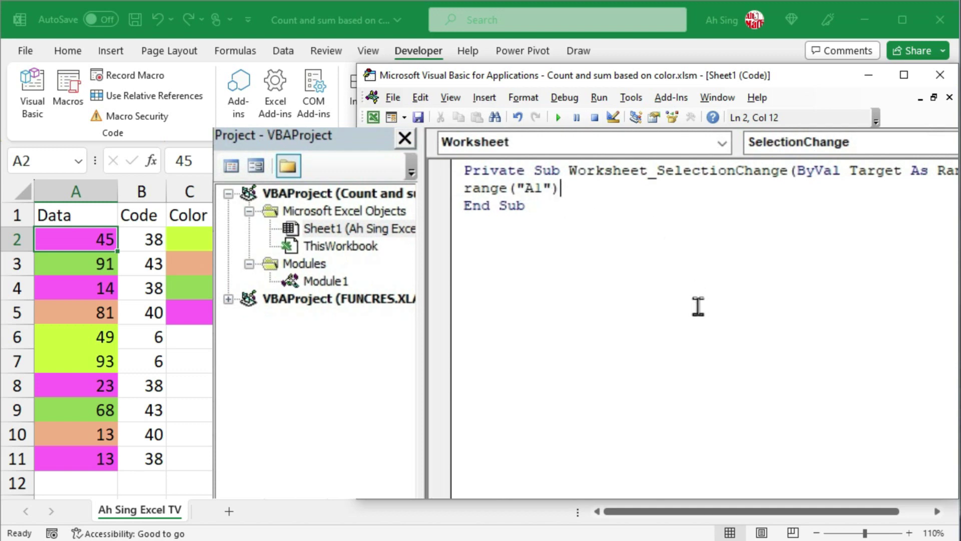
pyautogui.write('.cal')
pyautogui.press('Tab')
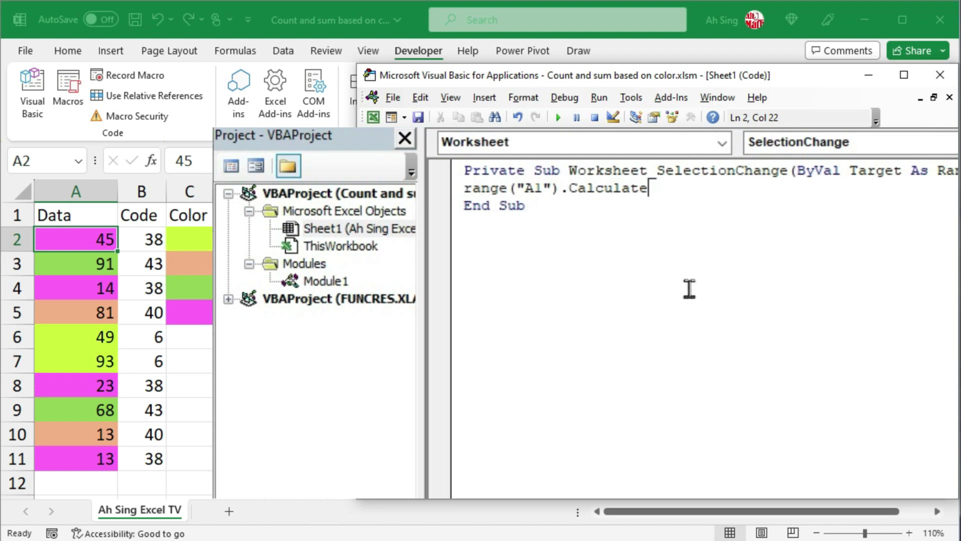
pyautogui.hotkey('alt', 'q')
# - Enter the heading 'Count' in F1
pyautogui.click(368, 217)
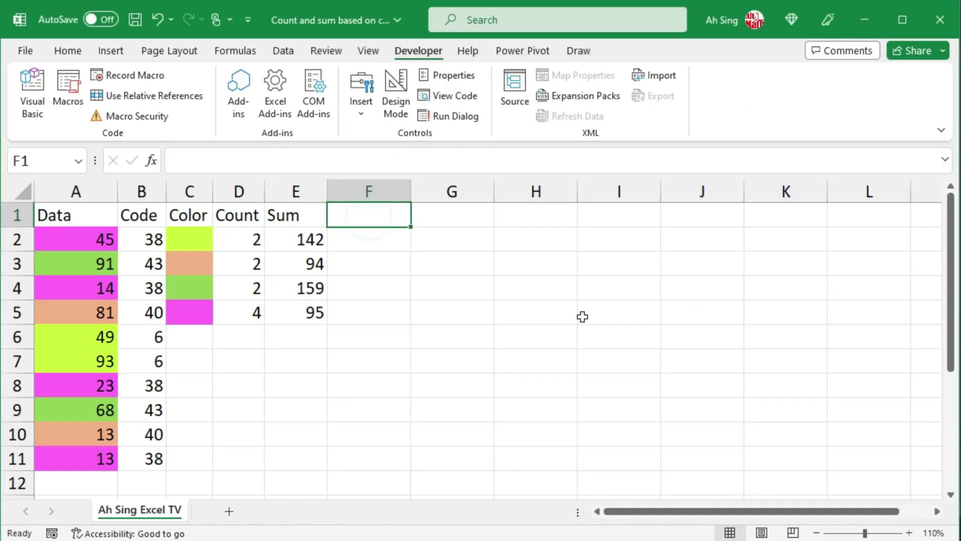
pyautogui.write('Count')
pyautogui.press('Return')
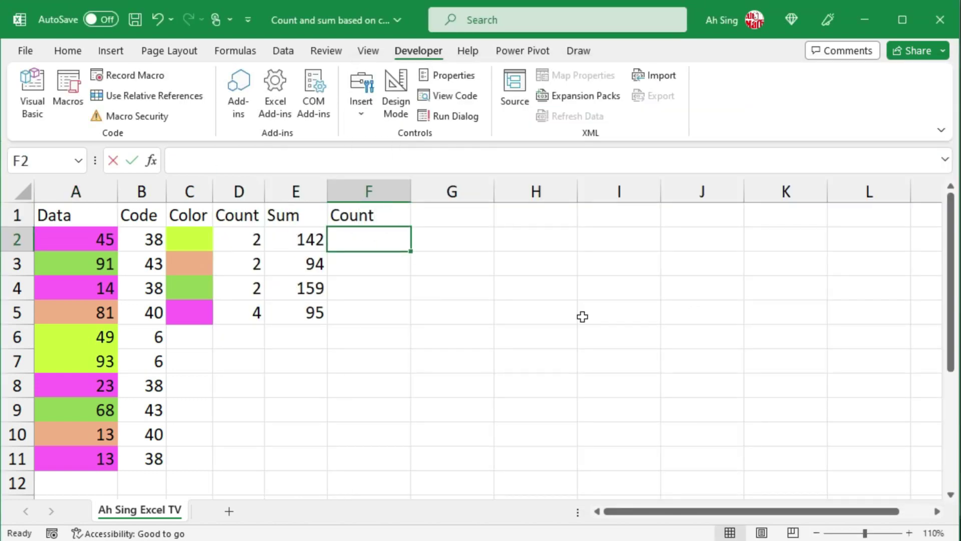
# - In F2 enter =MAP($A$2:$A$11,LAMBDA(a,IF(COLOR(a)=COLOR(C2),1,0)))
pyautogui.write('=map')
pyautogui.press('Tab')
pyautogui.click(75, 240)
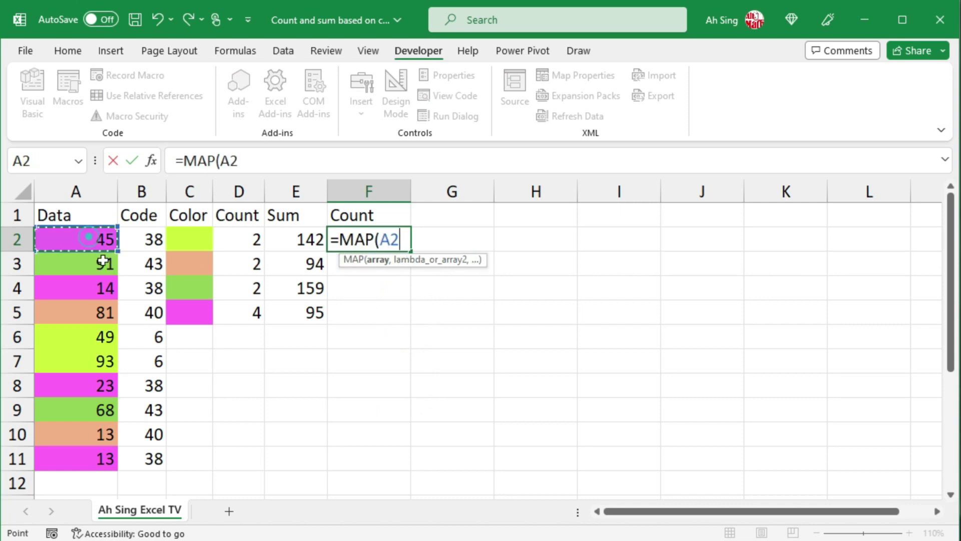
pyautogui.hotkey('ctrl', 'shift', 'Down')
pyautogui.press('F4')
pyautogui.write(',')
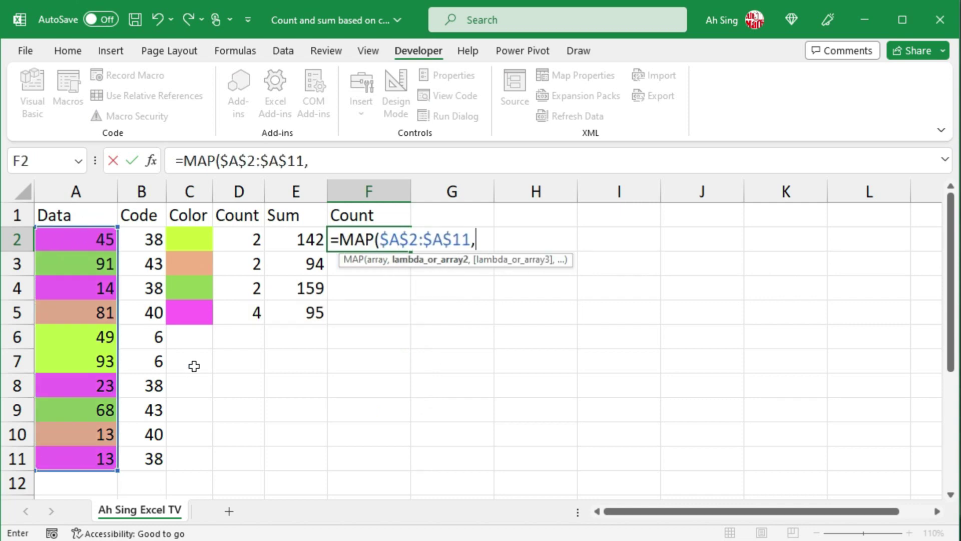
pyautogui.write('lamb')
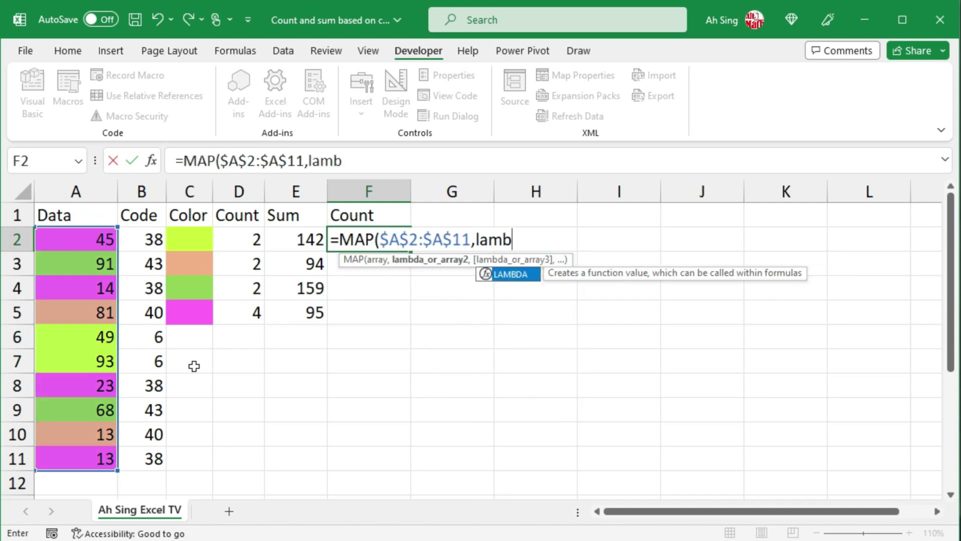
pyautogui.press('Tab')
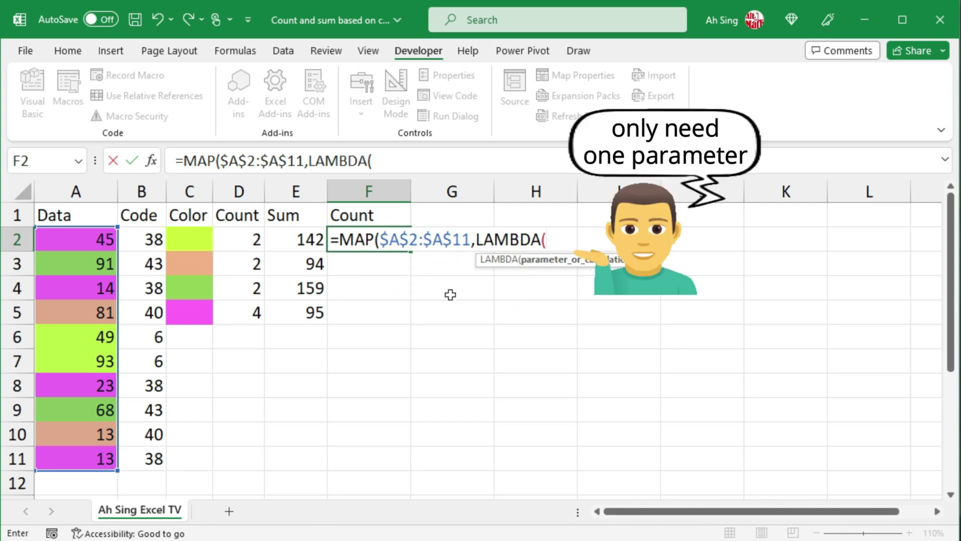
pyautogui.write('a,')
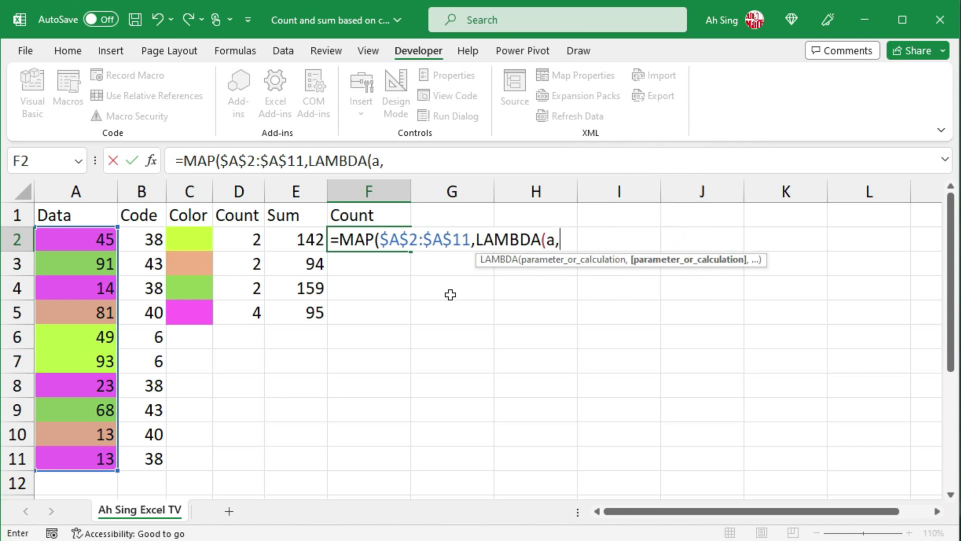
pyautogui.write('if')
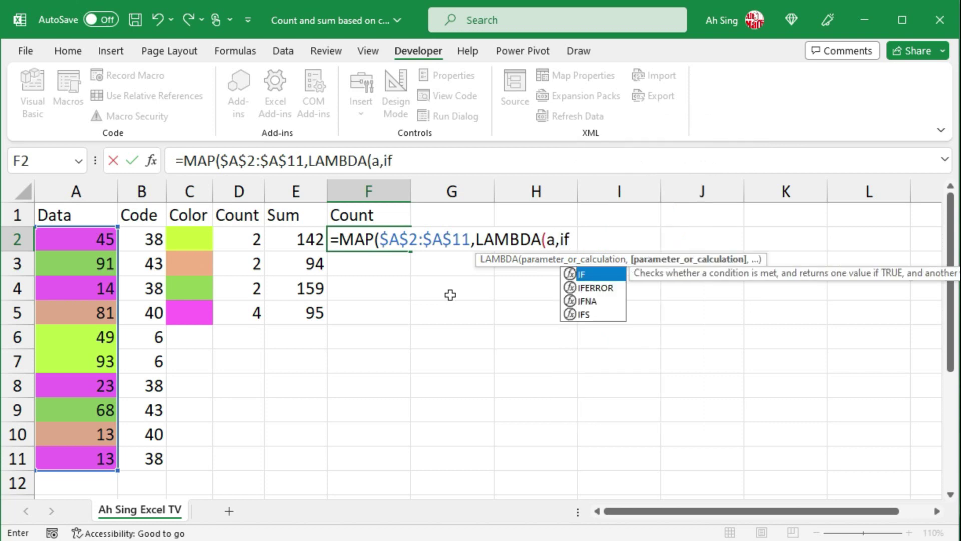
pyautogui.write('(')
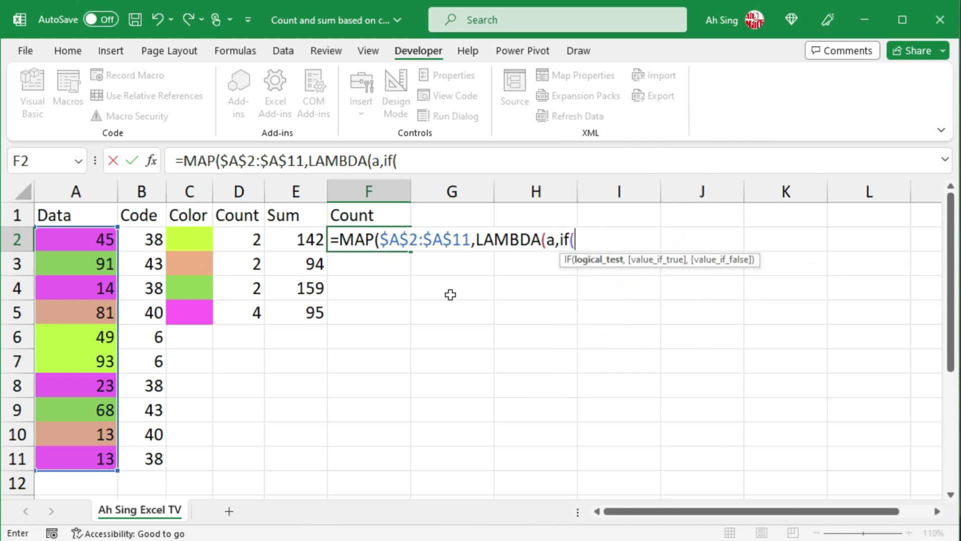
pyautogui.write('col')
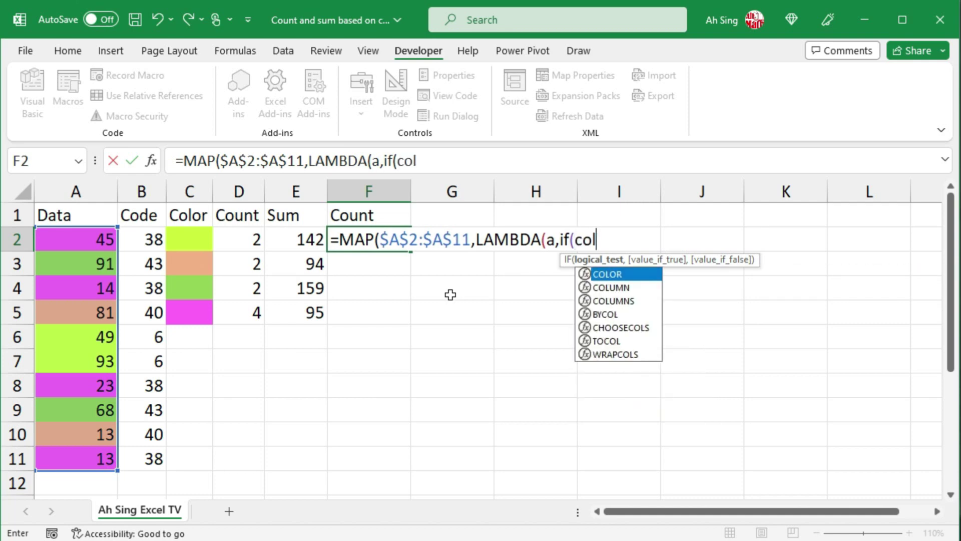
pyautogui.press('Tab')
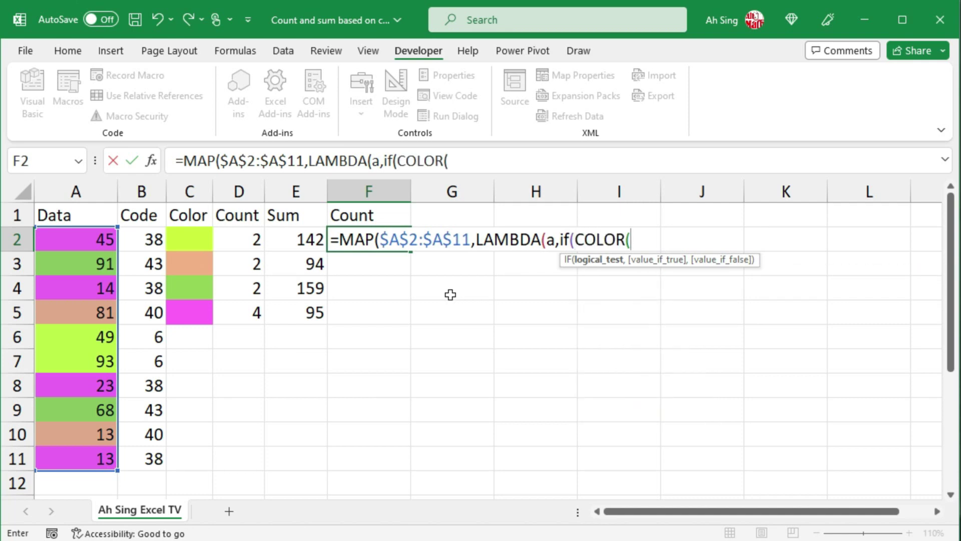
pyautogui.write('a)=colo')
pyautogui.press('Tab')
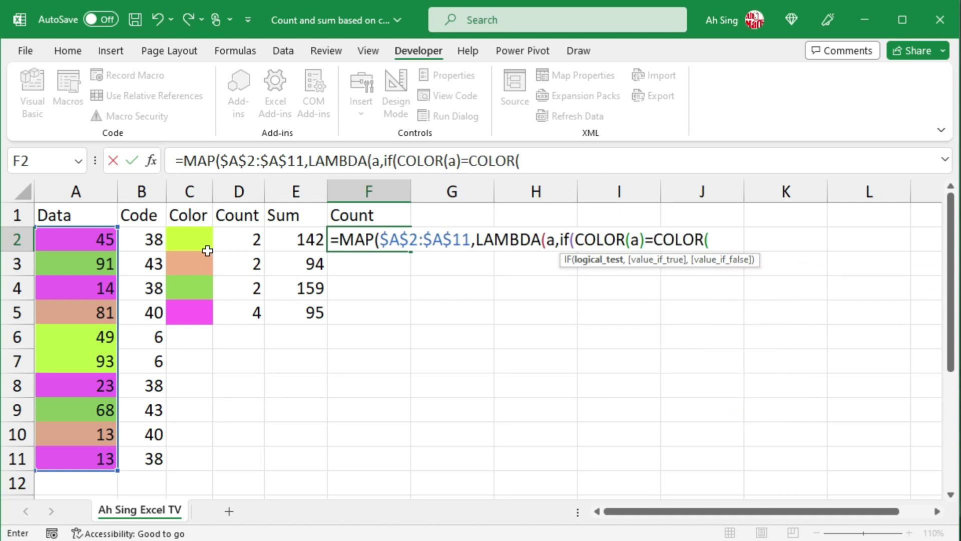
pyautogui.click(195, 240)
pyautogui.write('),')
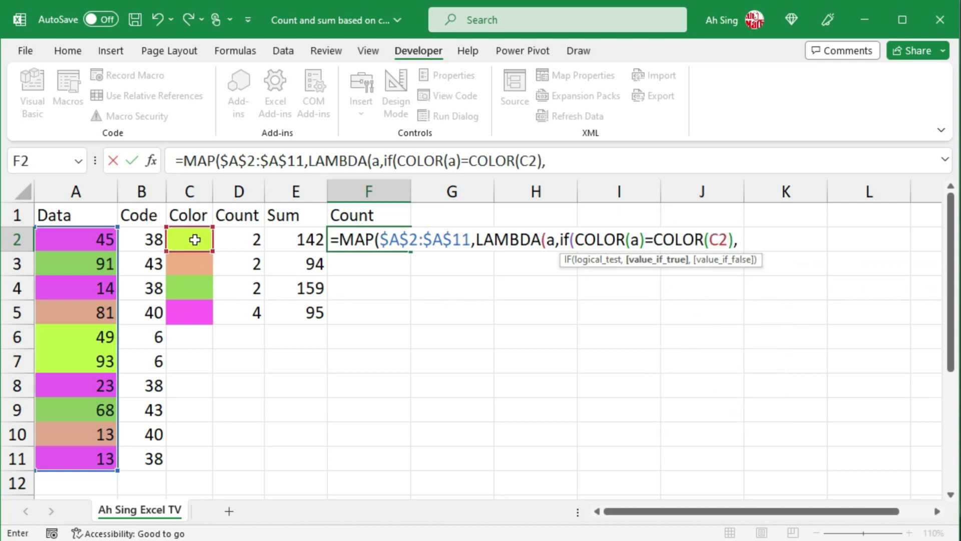
pyautogui.write('1,')
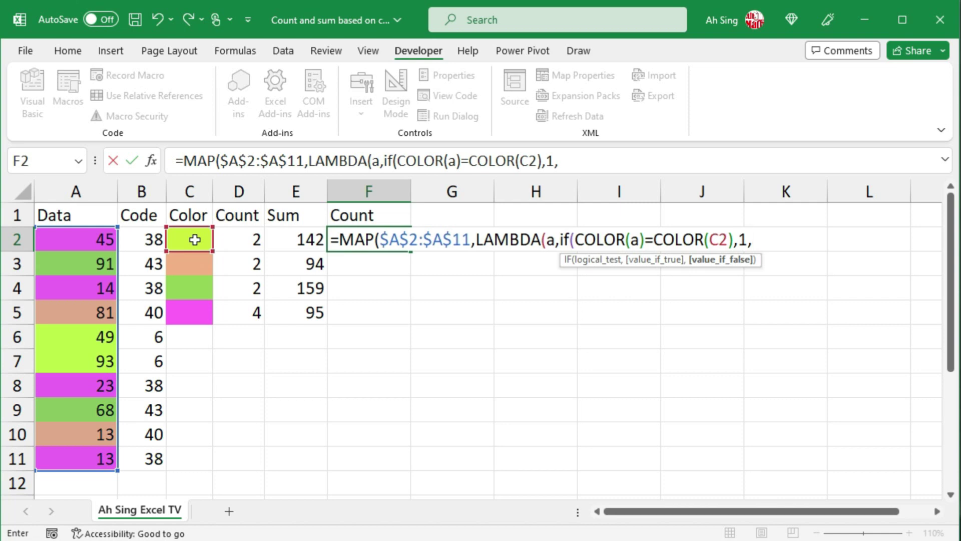
pyautogui.write('0)')
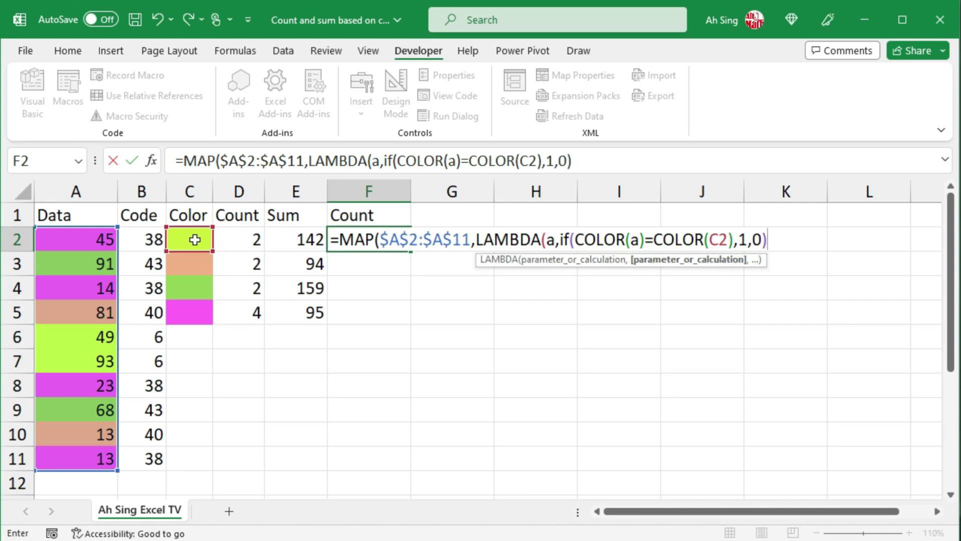
pyautogui.write(')')
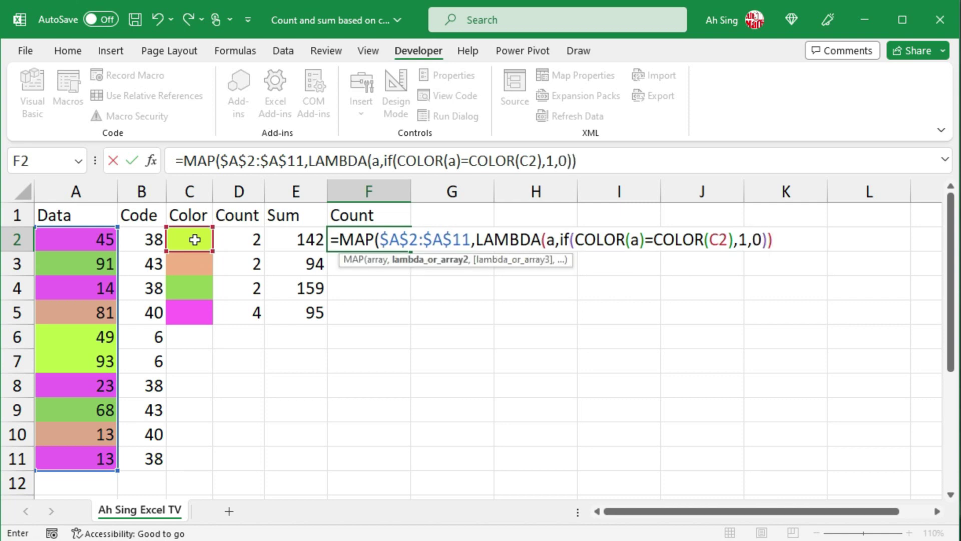
pyautogui.write(')')
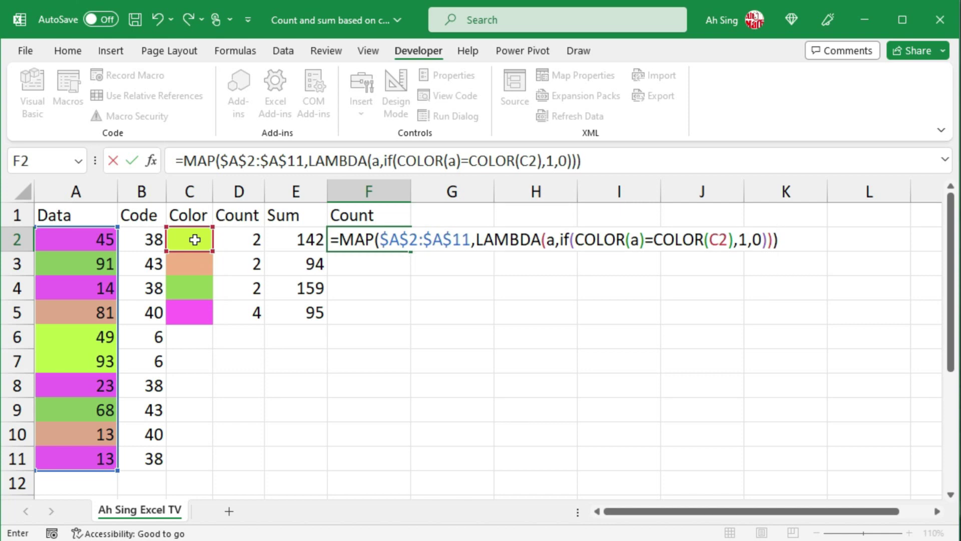
pyautogui.press('Return')
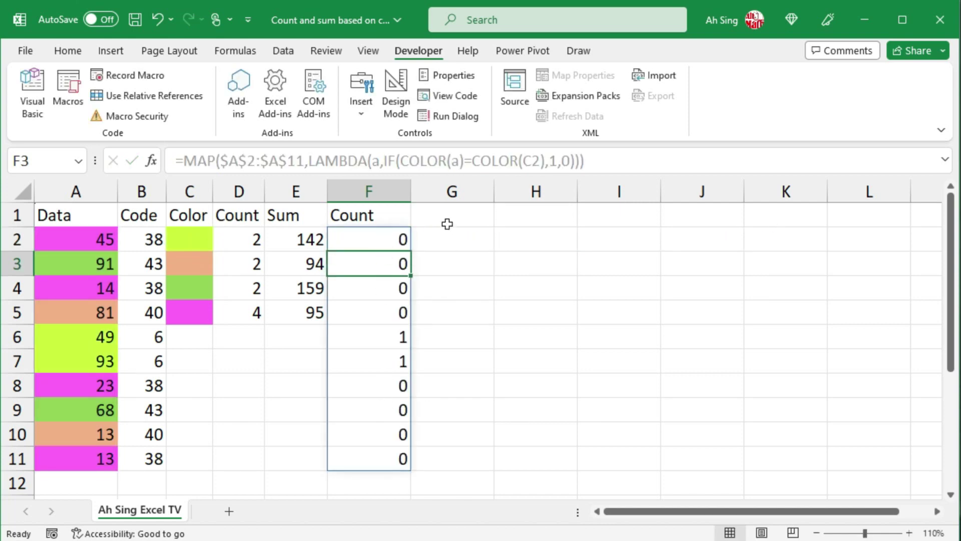
# - Wrap F2's MAP formula in SUM( ) so it returns a single count
pyautogui.doubleClick(345, 239)
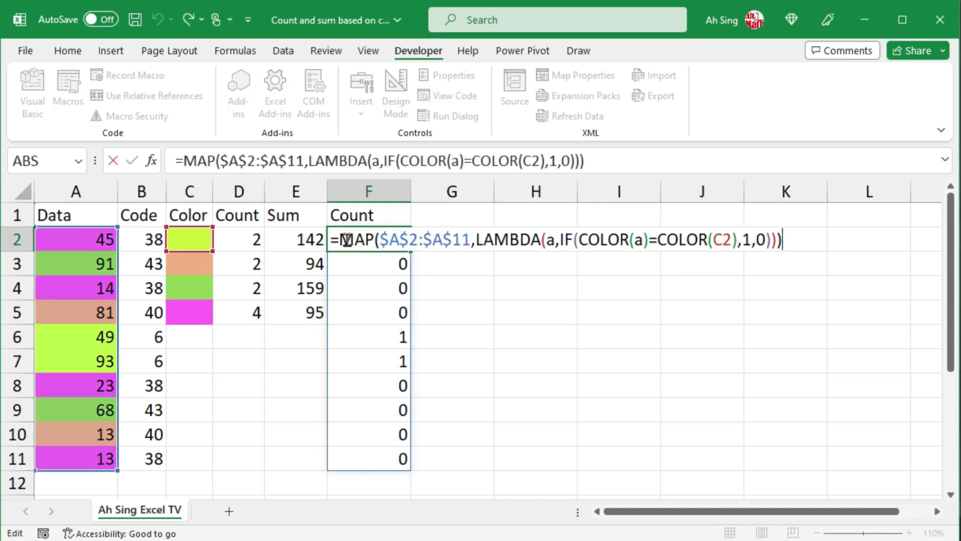
pyautogui.write('sum(')
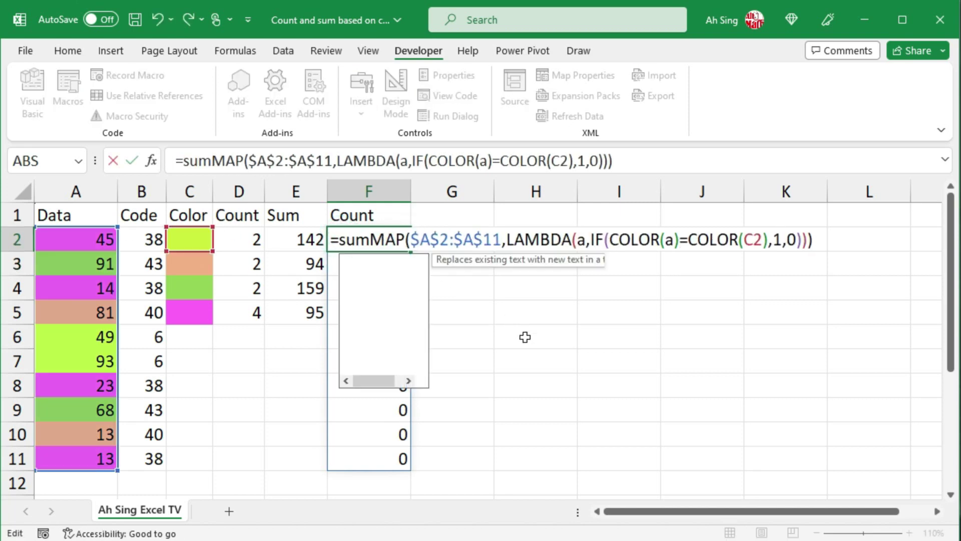
pyautogui.click(821, 240)
pyautogui.write(')')
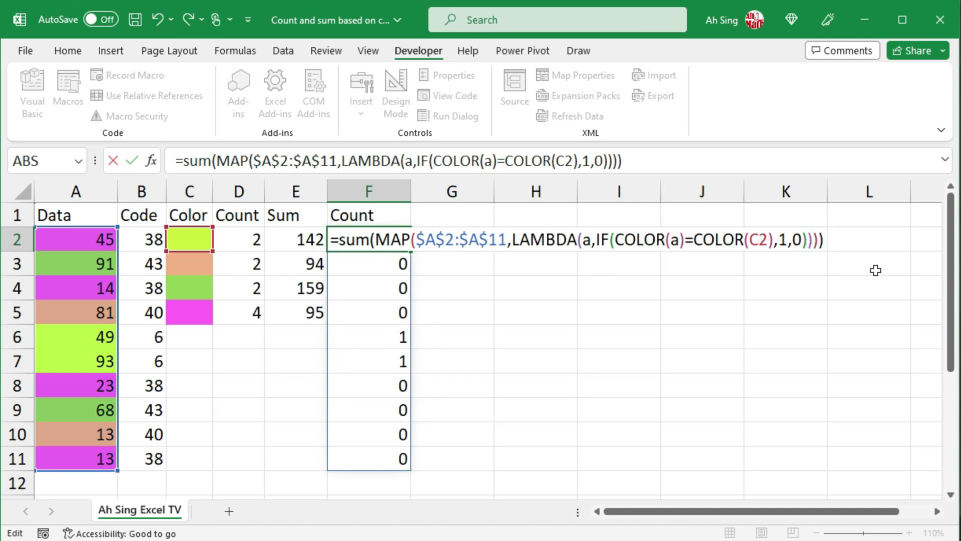
pyautogui.press('Return')
# - Fill F2's count formula down the column and select the surplus rows F6:F11
pyautogui.click(360, 233)
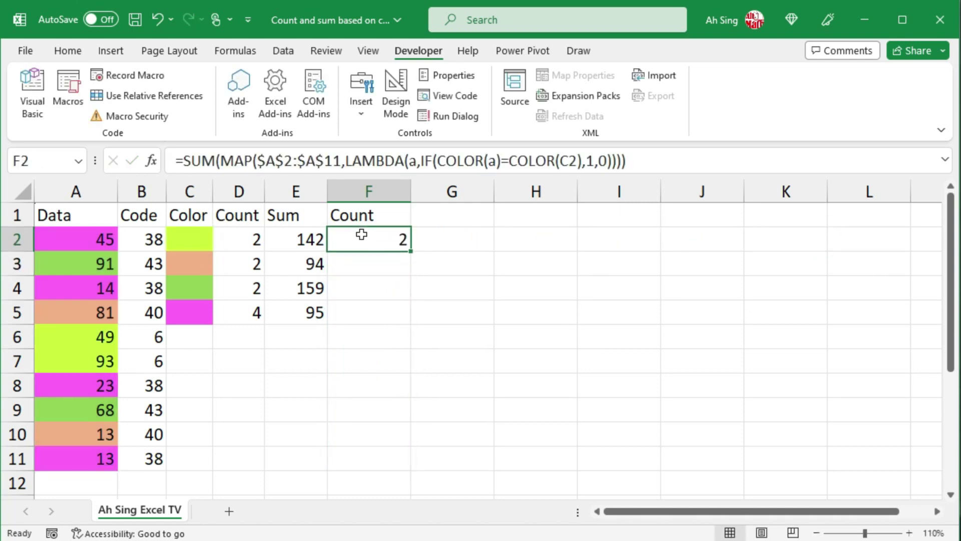
pyautogui.press('Left')
pyautogui.press('Left')
pyautogui.press('Right')
pyautogui.press('Right')
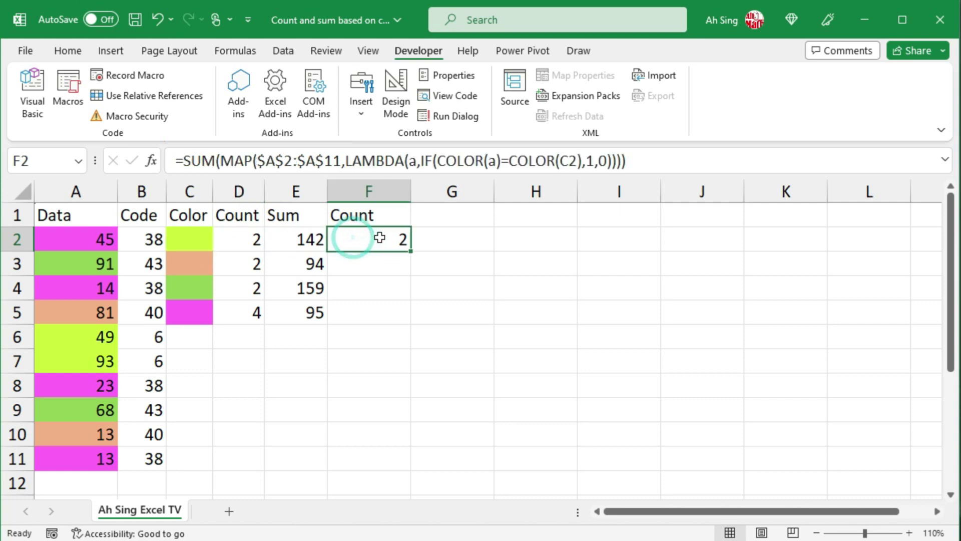
pyautogui.doubleClick(412, 251)
pyautogui.moveTo(379, 340); pyautogui.dragTo(385, 465)
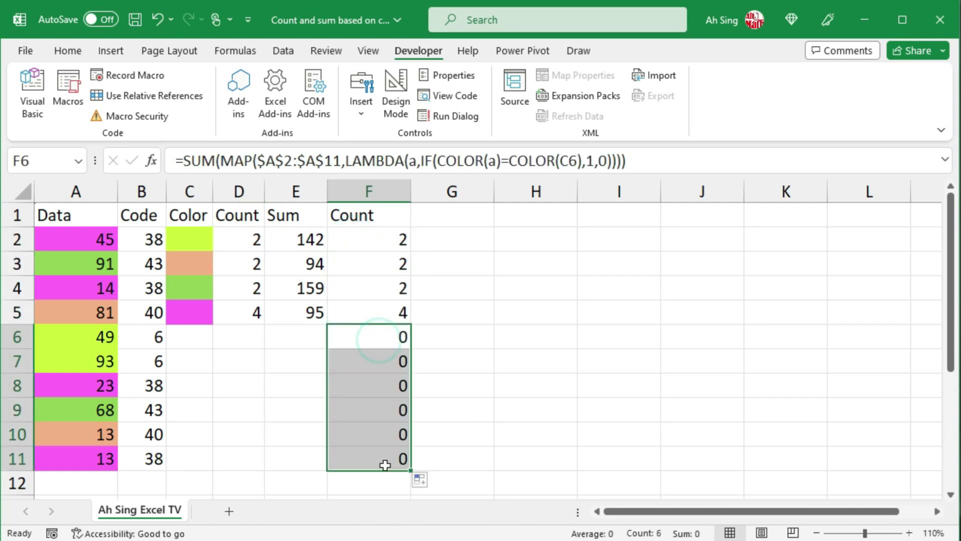
# - Clear F6:F11 and enter the heading 'Sum' in G1
pyautogui.press('Delete')
pyautogui.click(465, 215)
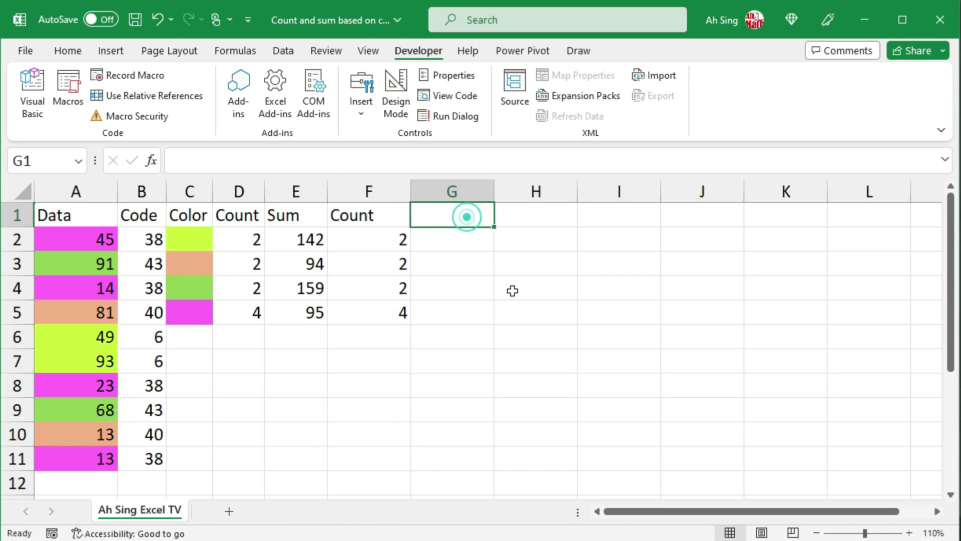
pyautogui.write('Sum')
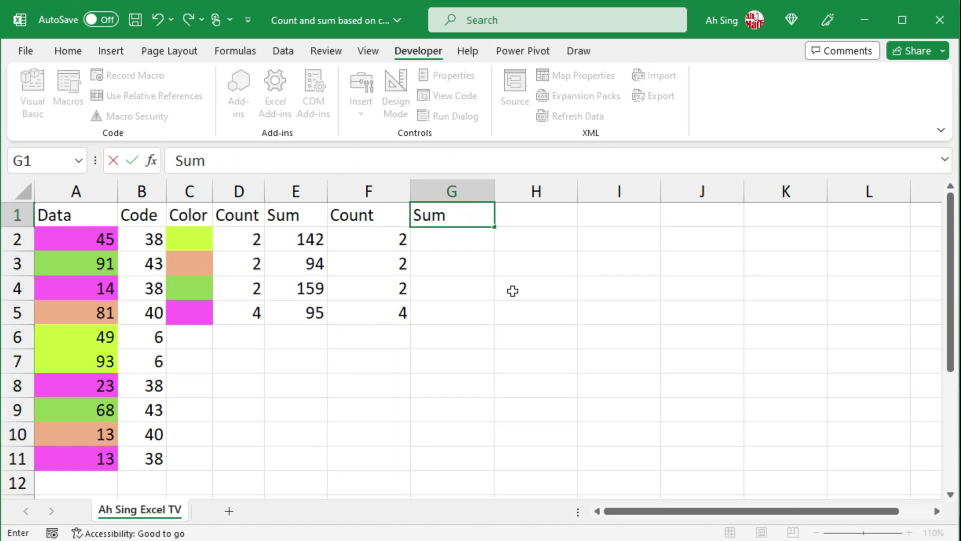
pyautogui.press('Return')
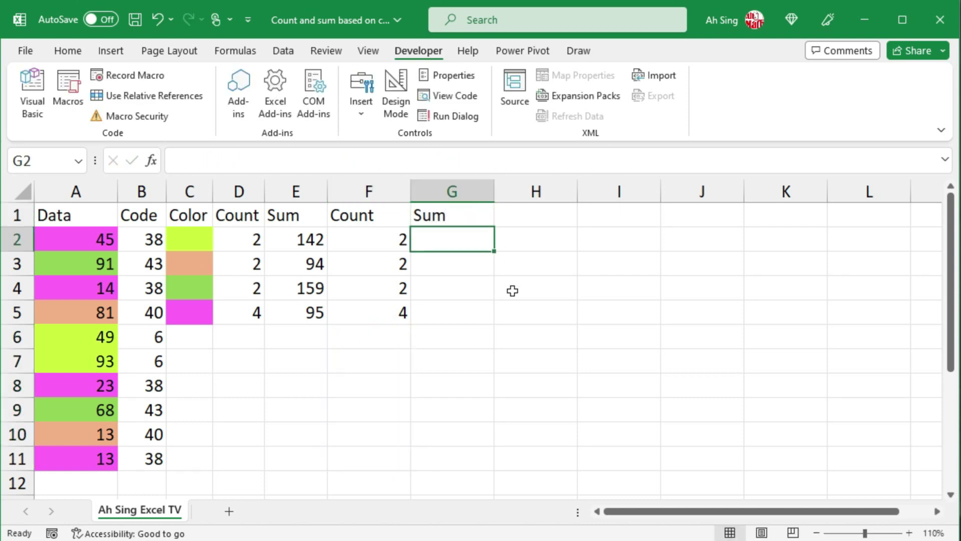
# - Copy F2's formula into G2, replacing the returned 1 with a to sum Data values
pyautogui.click(384, 235)
pyautogui.click(632, 161)
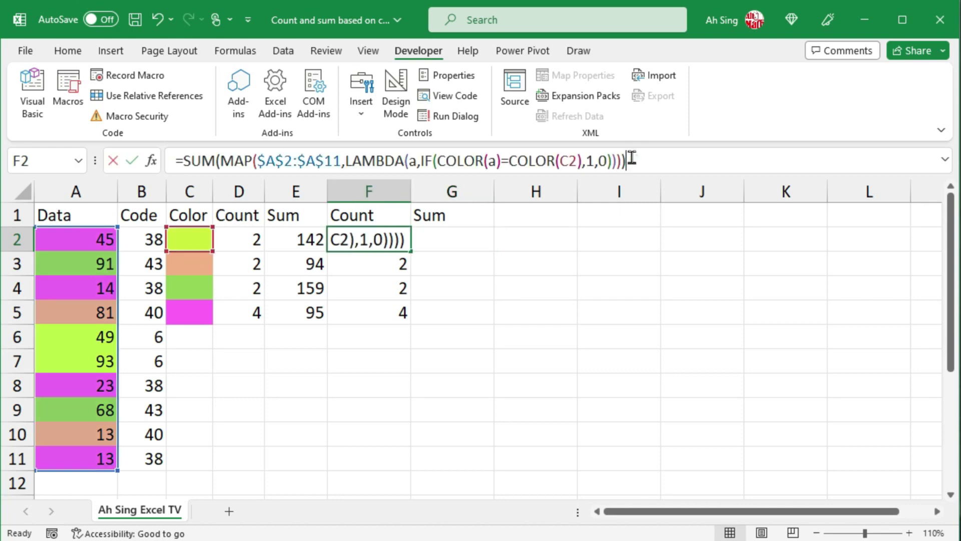
pyautogui.moveTo(632, 160); pyautogui.dragTo(172, 163)
pyautogui.hotkey('ctrl', 'c')
pyautogui.press('Escape')
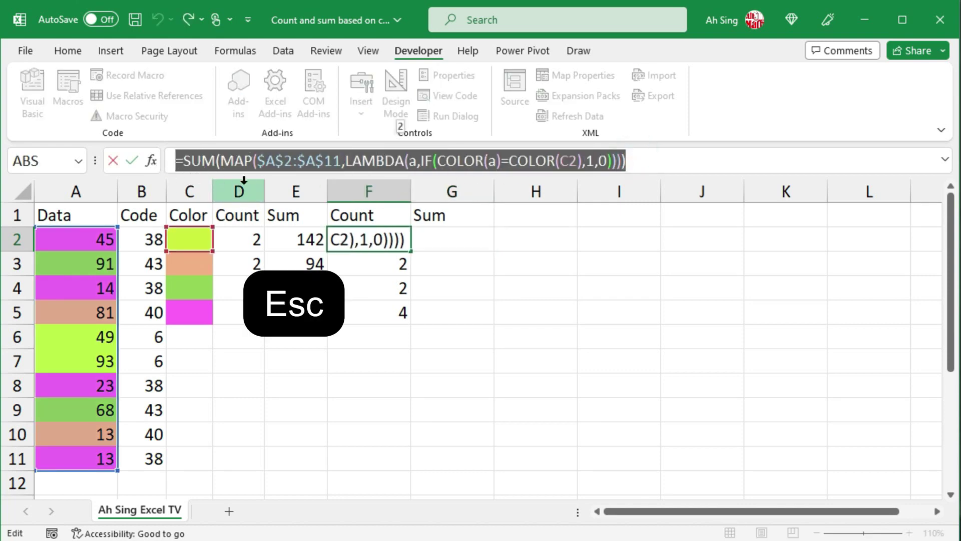
pyautogui.click(429, 238)
pyautogui.doubleClick(437, 239)
pyautogui.hotkey('ctrl', 'v')
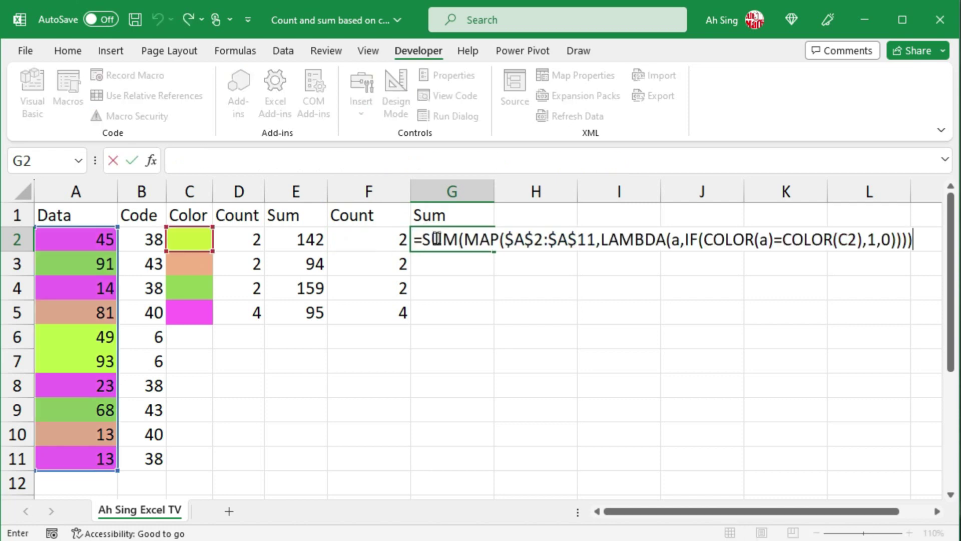
pyautogui.doubleClick(871, 239)
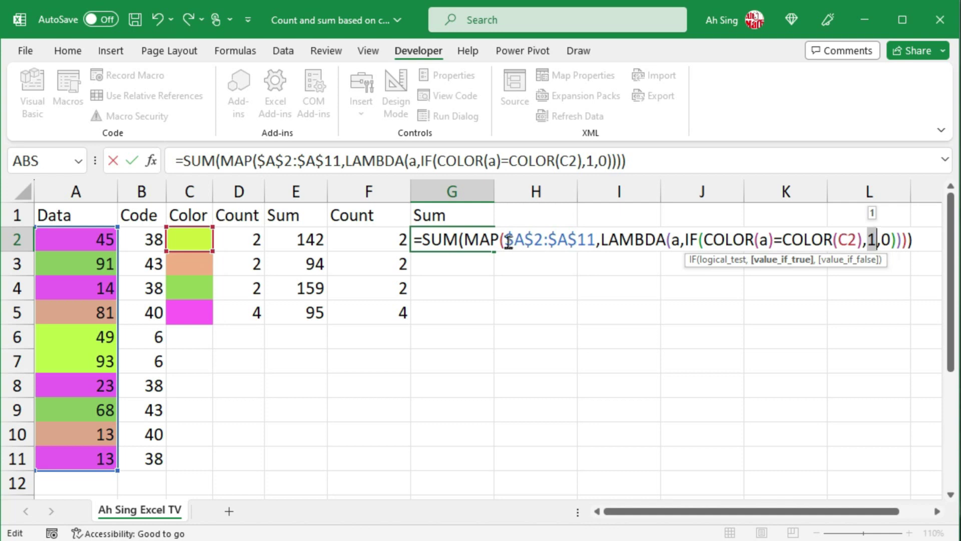
pyautogui.write('a')
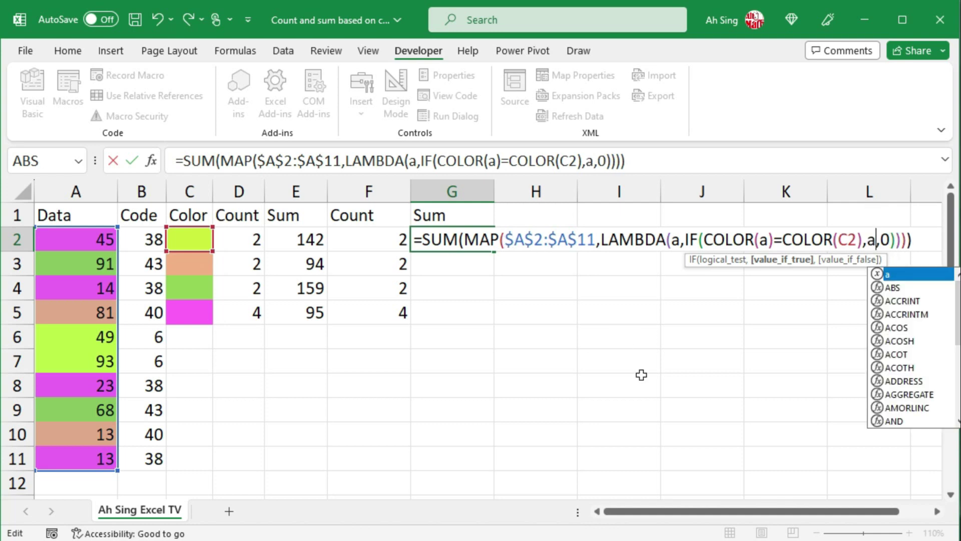
pyautogui.press('Return')
# - Fill G2 down and clear G6:G11, leaving sums 142, 94, 159, 95
pyautogui.click(466, 233)
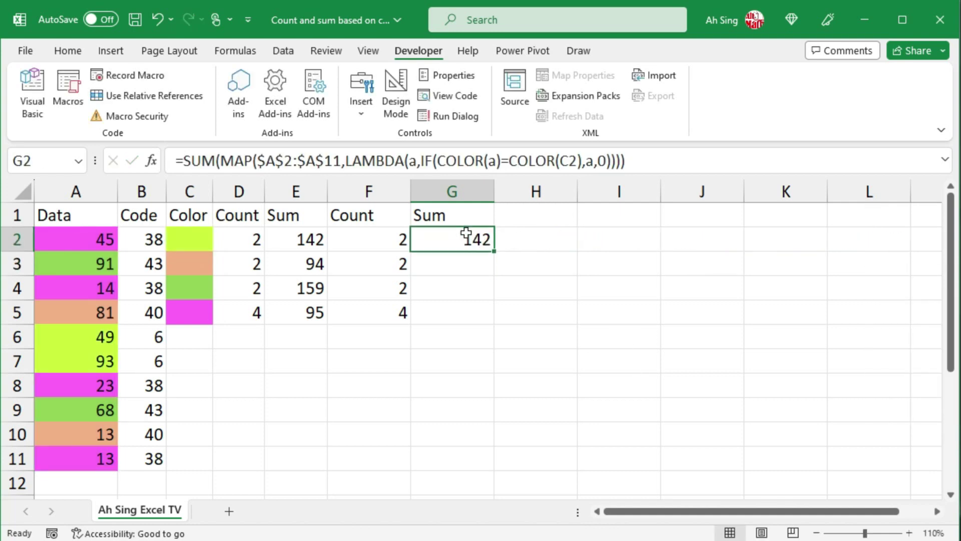
pyautogui.doubleClick(495, 251)
pyautogui.moveTo(440, 326); pyautogui.dragTo(454, 452)
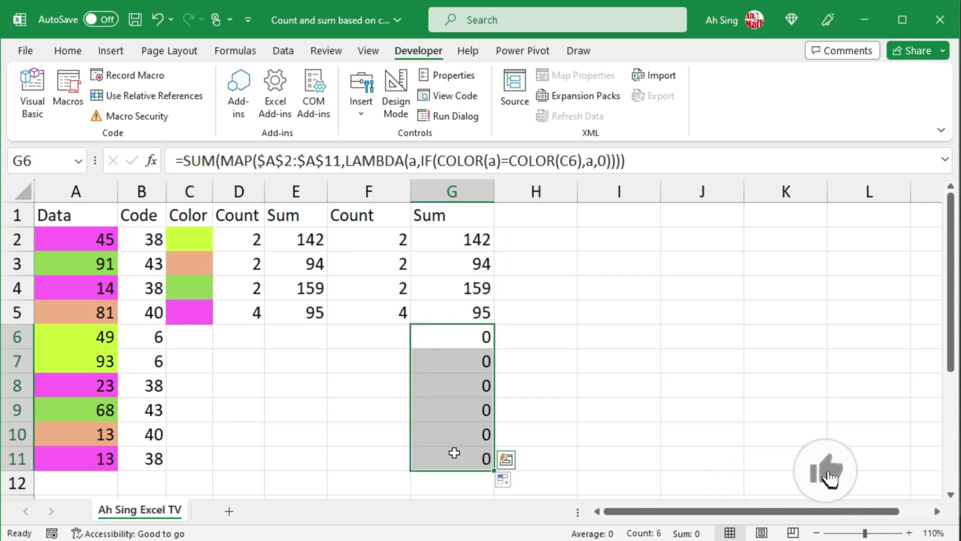
pyautogui.press('Delete')
# - Give A2 a new fill colour and recalculate with F9 to refresh colour results
pyautogui.click(474, 312)
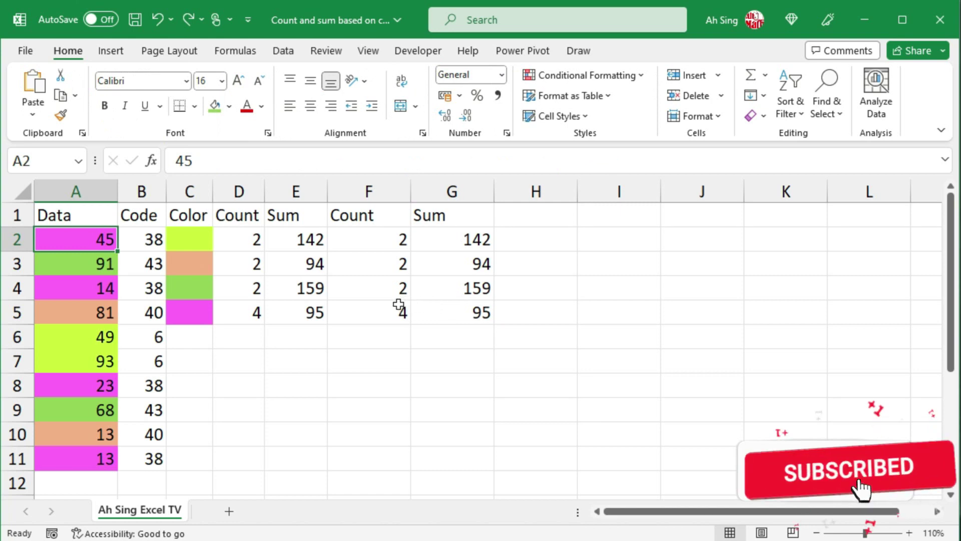
pyautogui.click(214, 107)
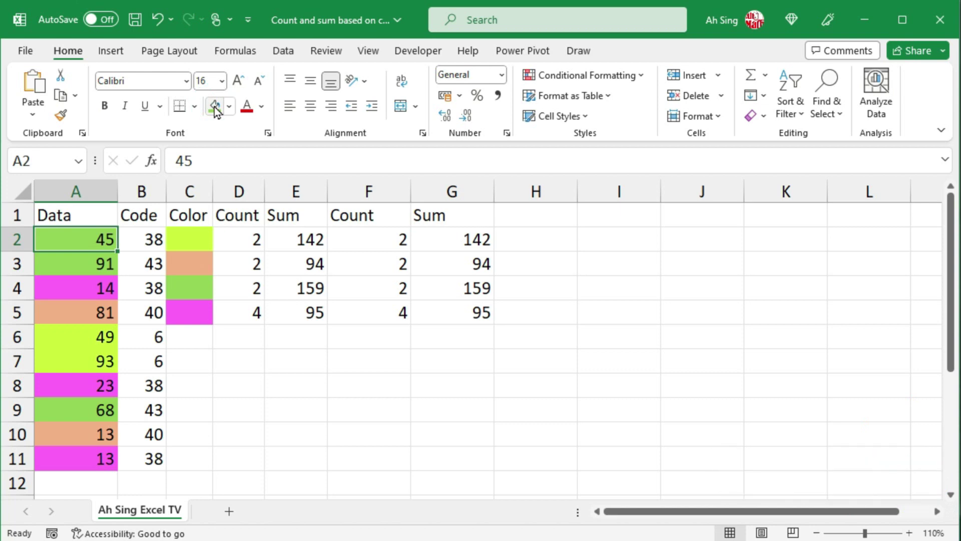
pyautogui.click(147, 239)
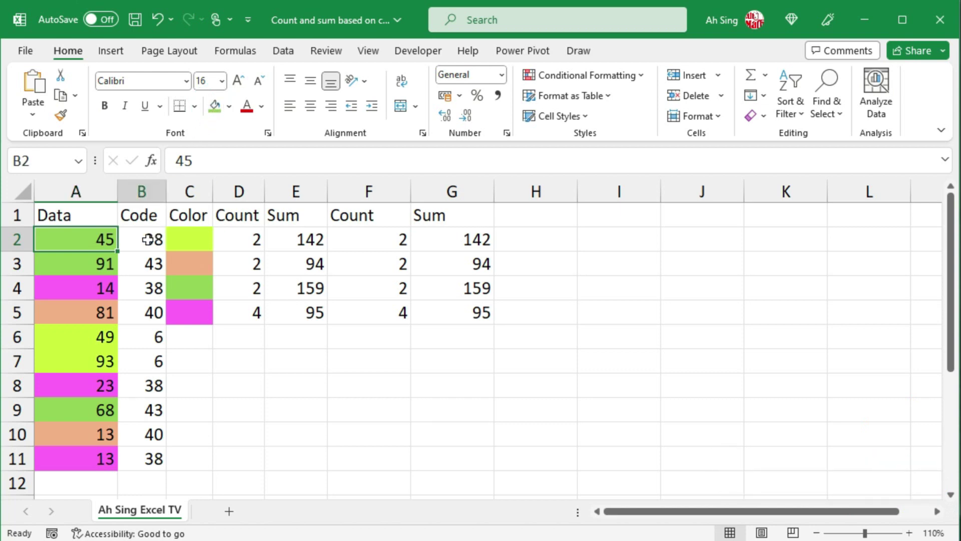
pyautogui.press('F9')
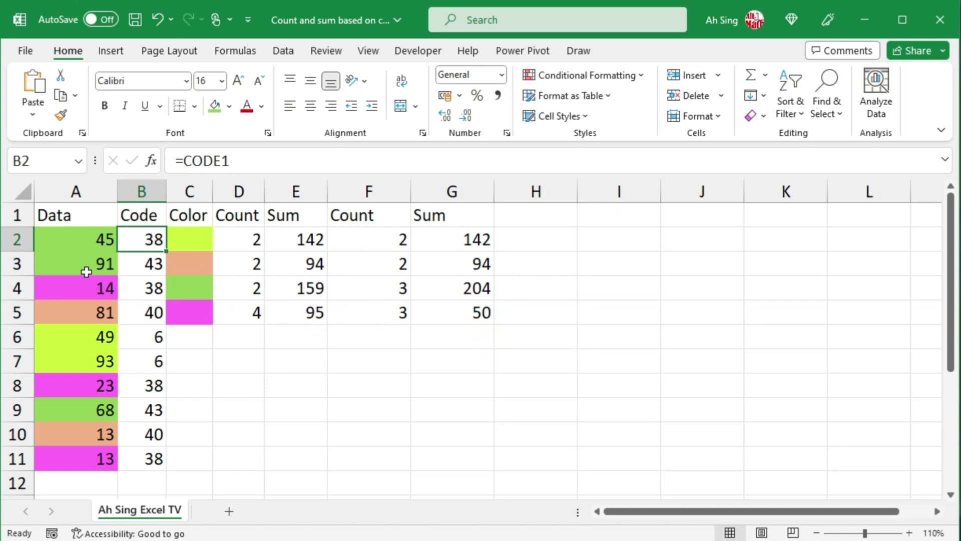
# - Recolour Data cell A11 lime
pyautogui.click(80, 247)
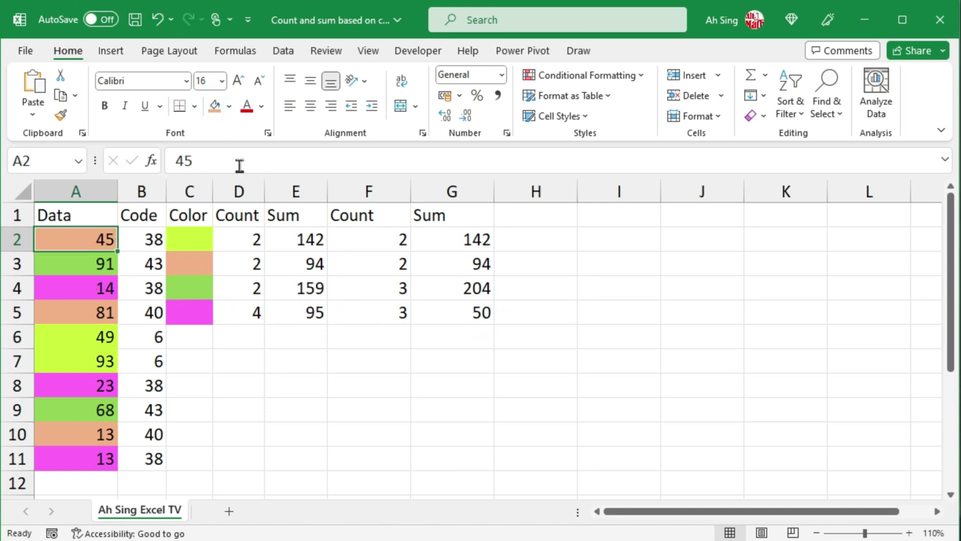
pyautogui.hotkey('ctrl', 'Down')
pyautogui.click(213, 105)
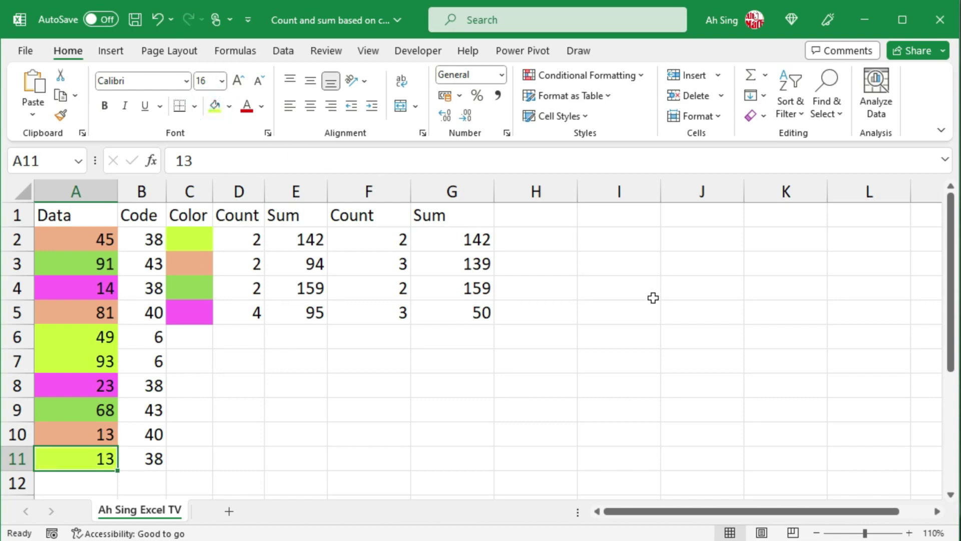